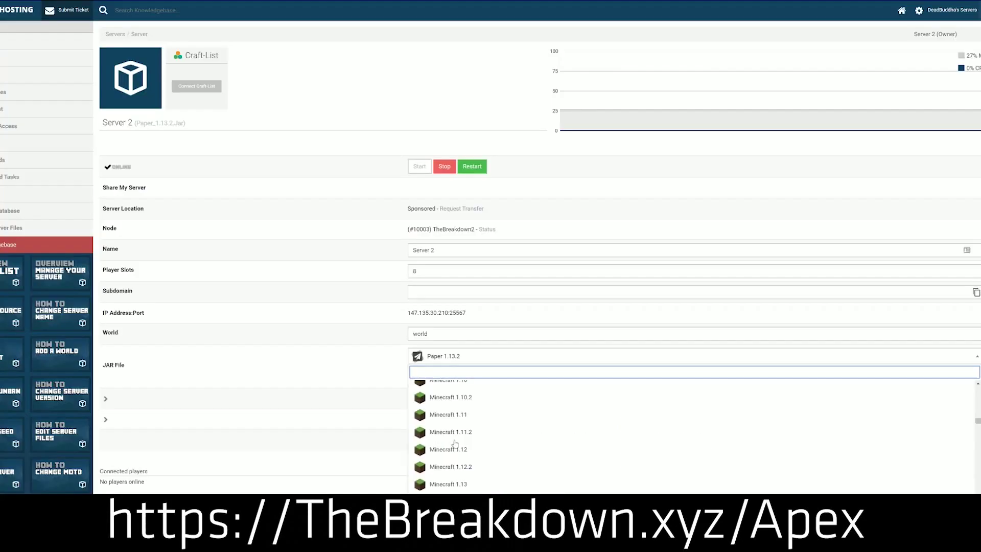
# Change Server 2's JAR version to Minecraft 1.15, keeping the existing world.
pyautogui.scroll(2, 452, 453)
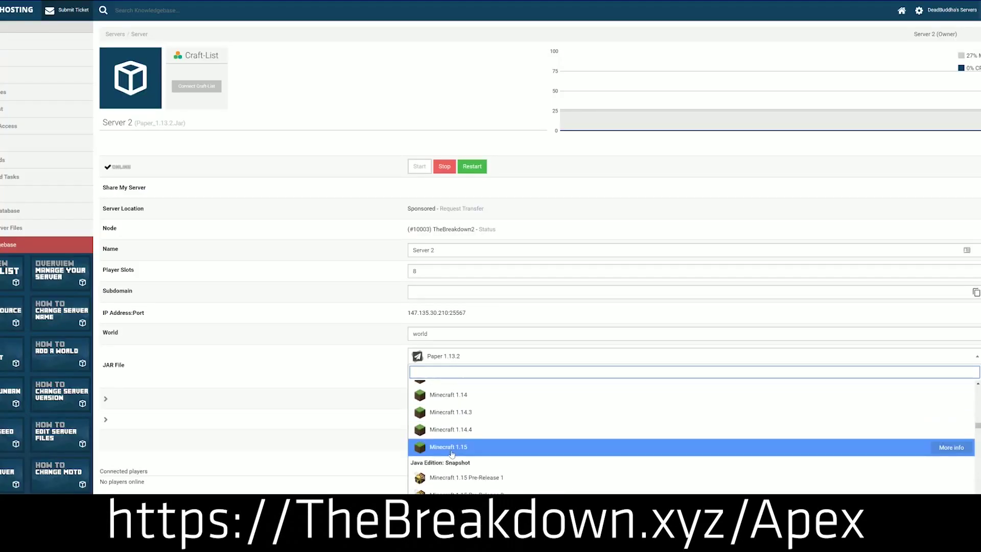
pyautogui.click(502, 451)
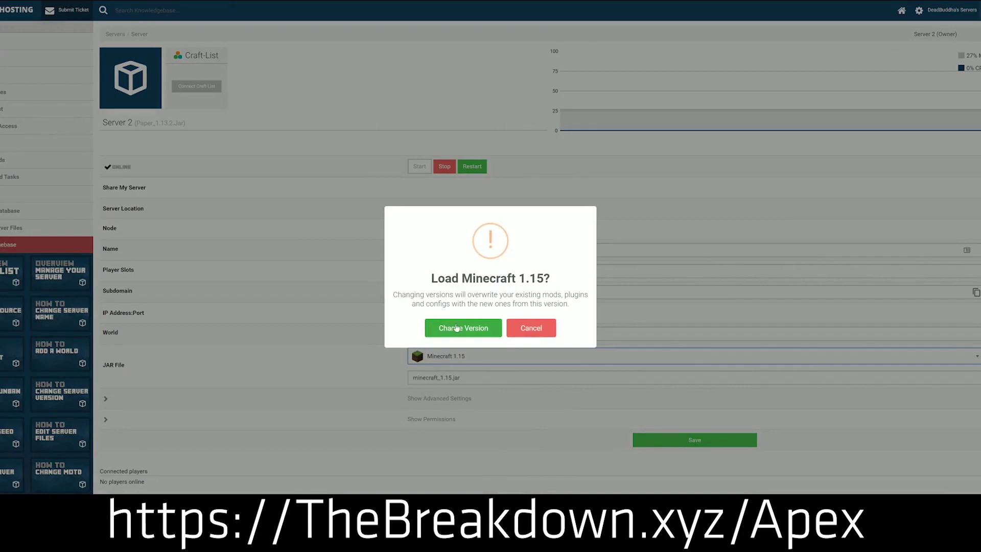
pyautogui.click(488, 332)
pyautogui.click(534, 339)
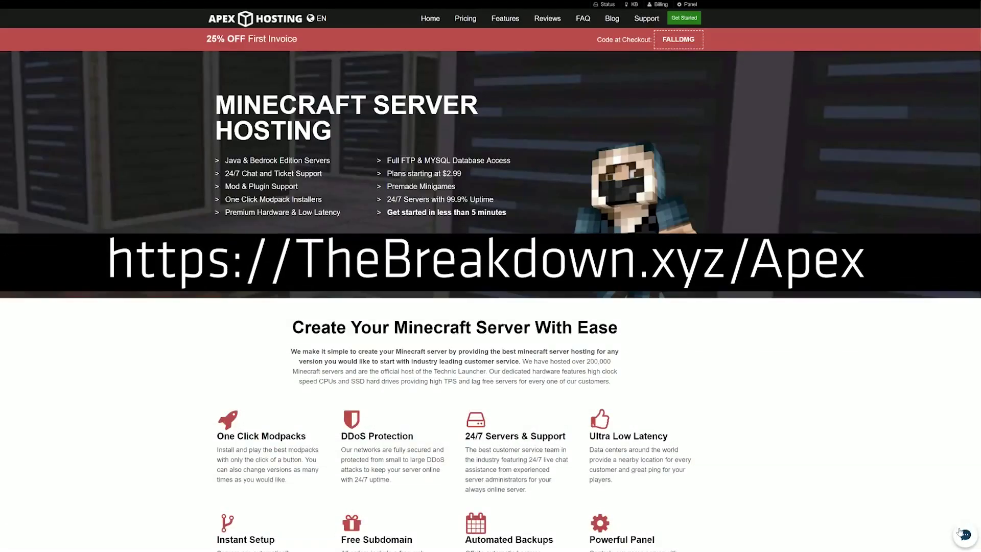
# Start a LiveChat with support and send the prepared message.
pyautogui.click(965, 535)
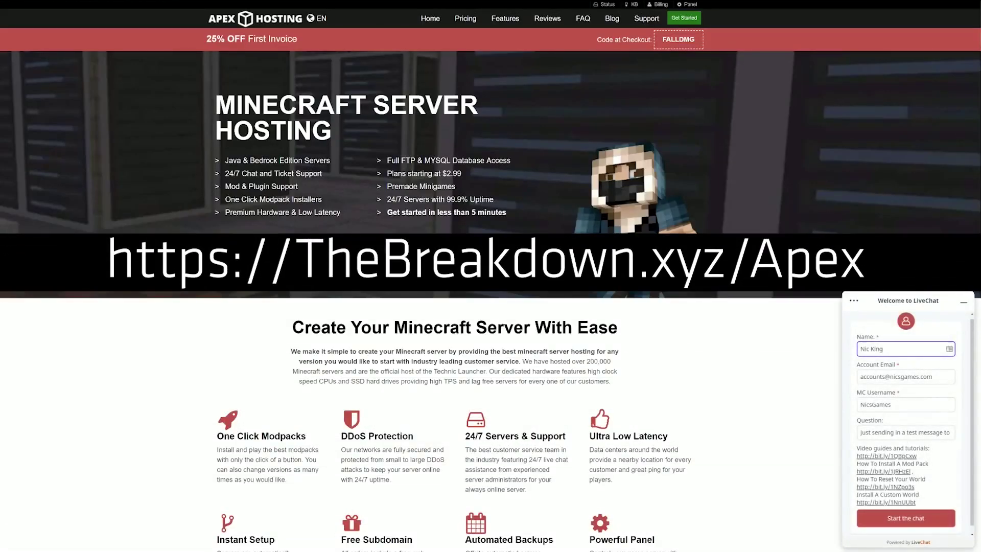
pyautogui.click(899, 514)
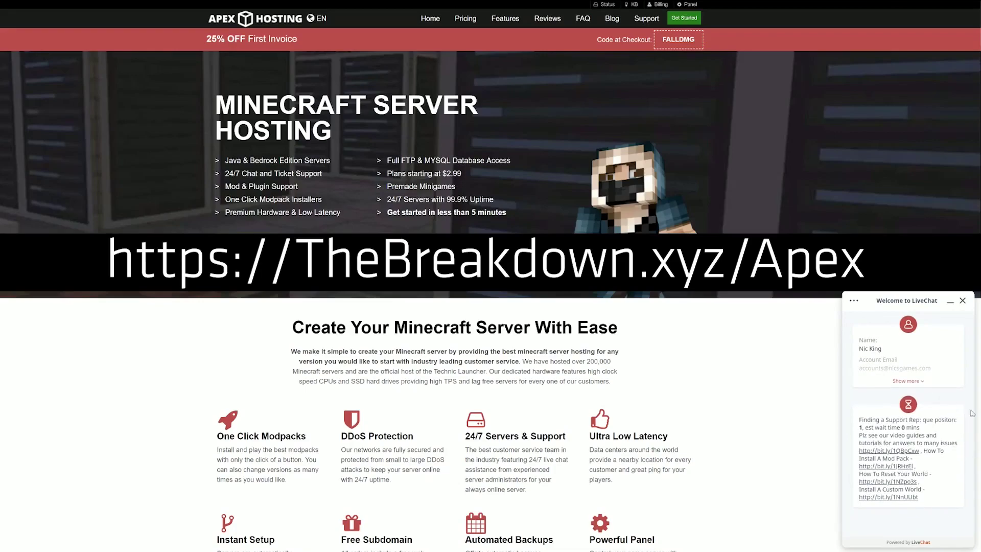
pyautogui.moveTo(925, 427); pyautogui.dragTo(871, 427)
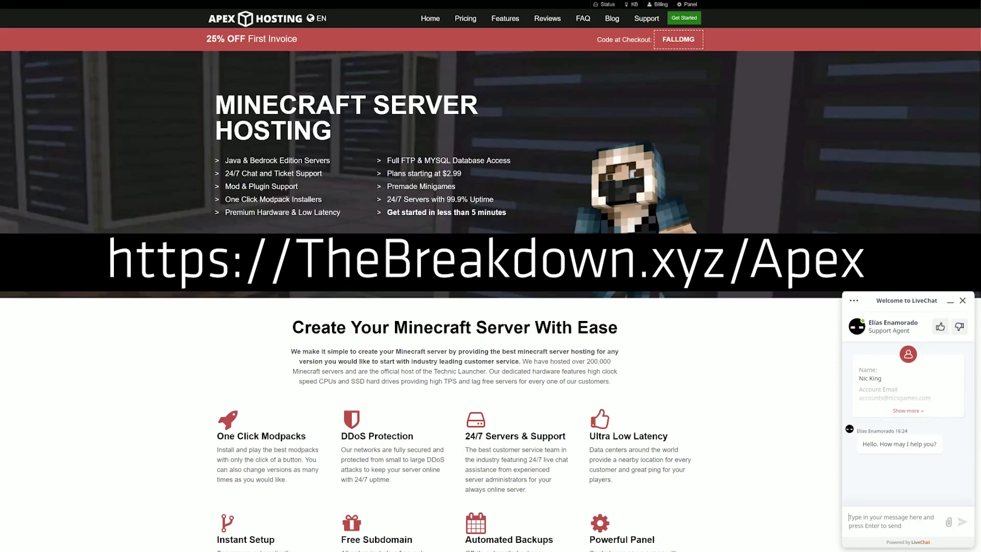
pyautogui.write('Hey! Just sending in a quick message to show how fast your support is in a video')
pyautogui.press('Return')
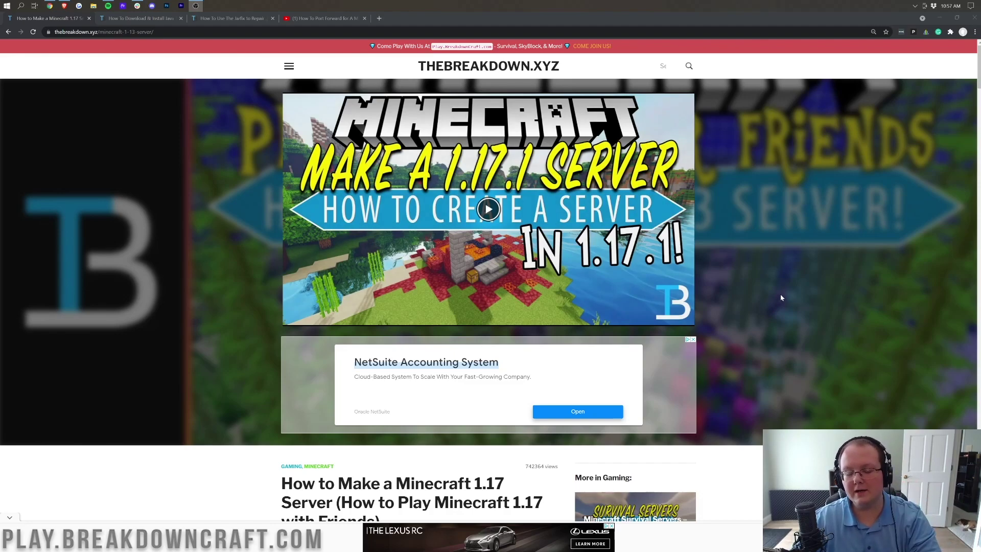
pyautogui.scroll(-2, 780, 299)
pyautogui.scroll(2, 779, 298)
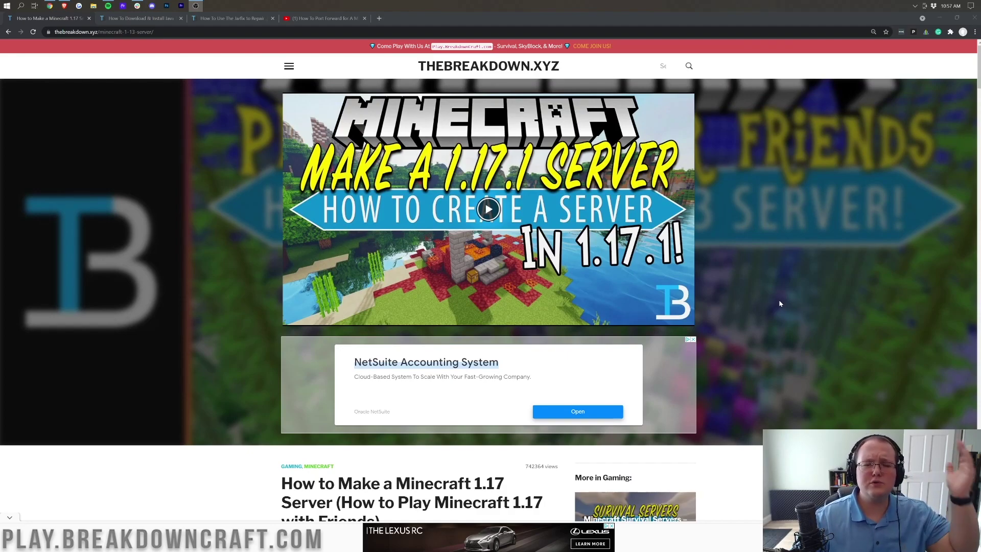
pyautogui.scroll(-4, 755, 308)
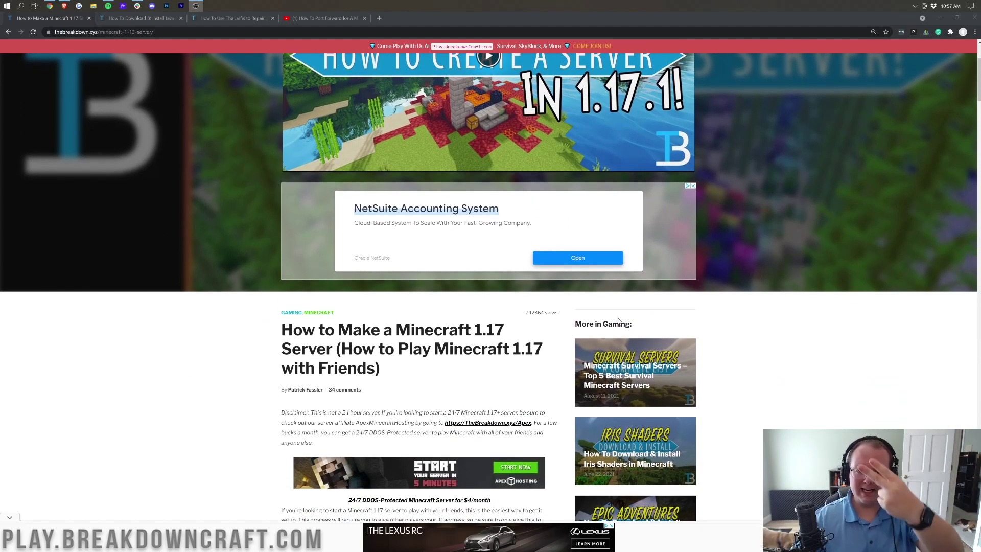
pyautogui.scroll(-3, 522, 266)
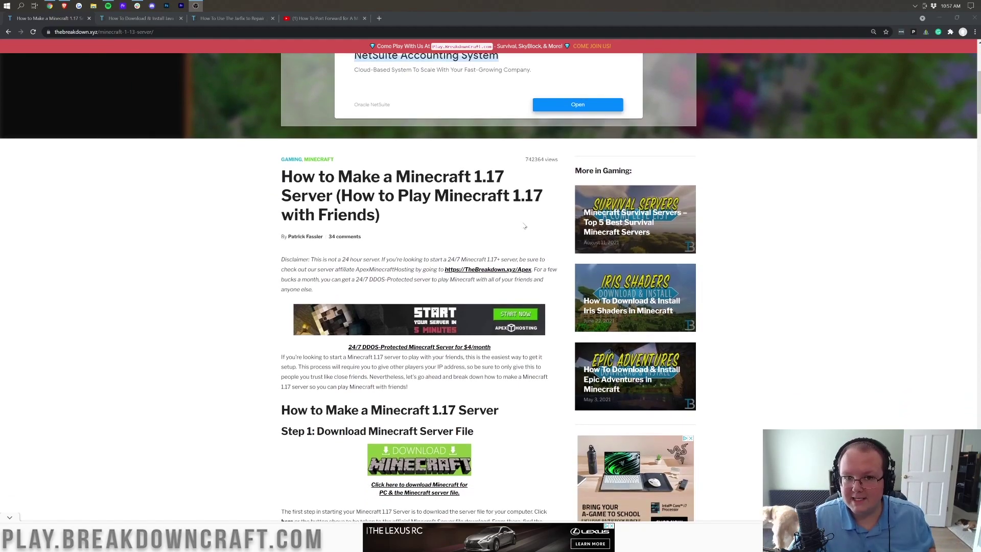
pyautogui.scroll(1, 521, 223)
pyautogui.doubleClick(511, 211)
pyautogui.click(511, 211)
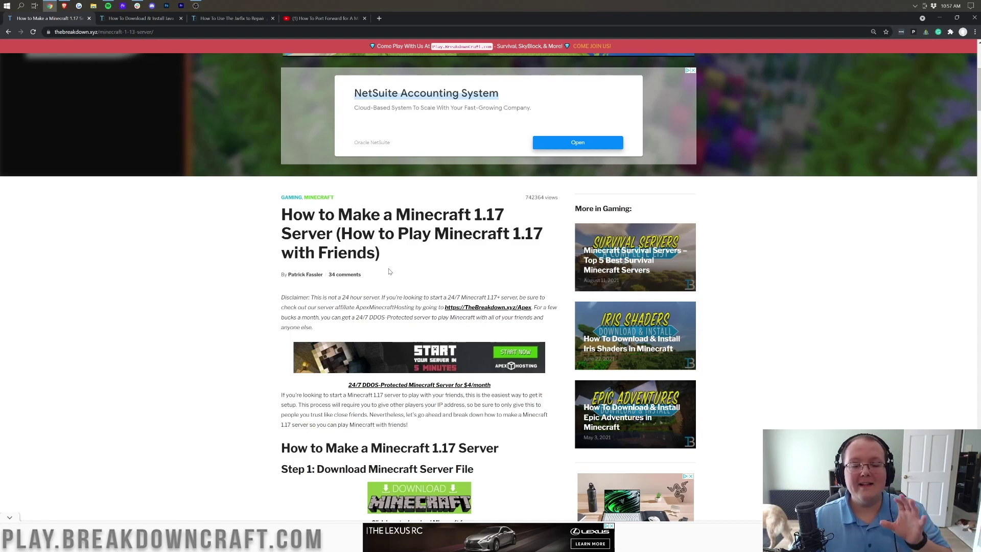
pyautogui.scroll(-6, 424, 247)
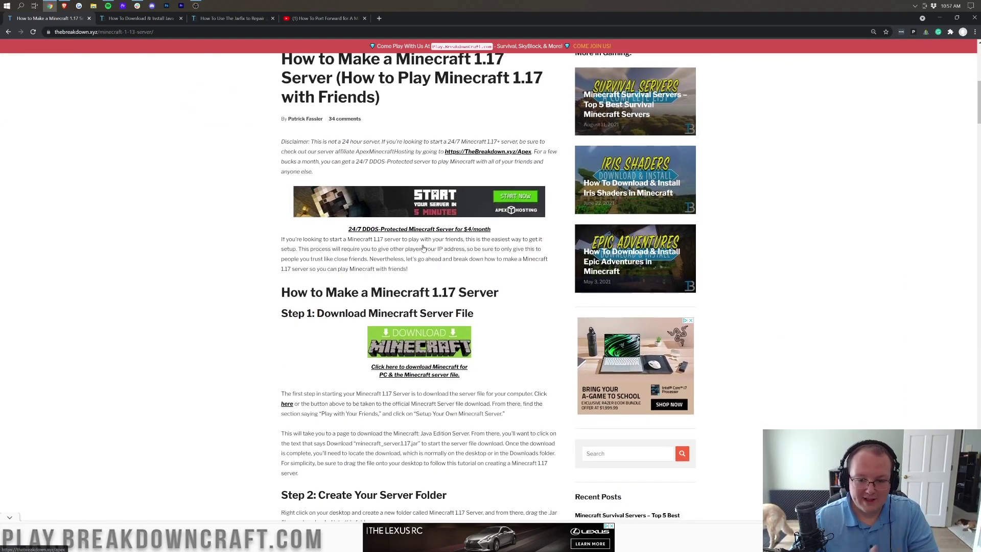
pyautogui.scroll(11, 578, 281)
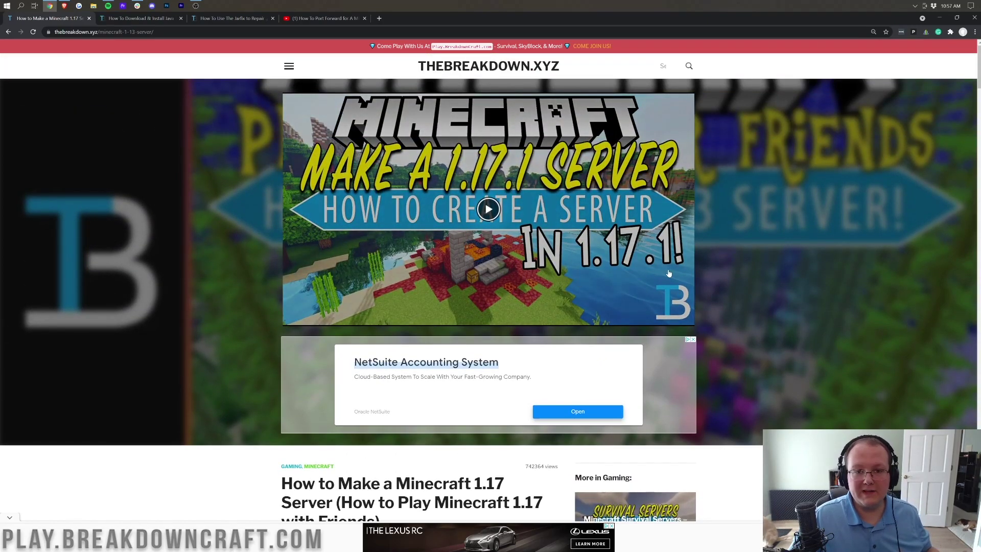
pyautogui.scroll(-7, 470, 254)
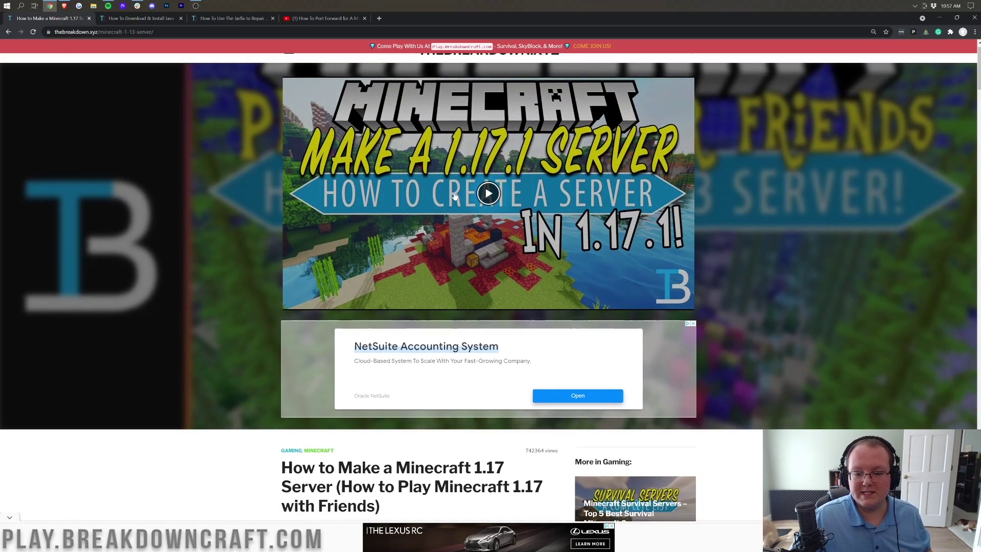
pyautogui.scroll(-5, 399, 212)
pyautogui.scroll(3, 399, 212)
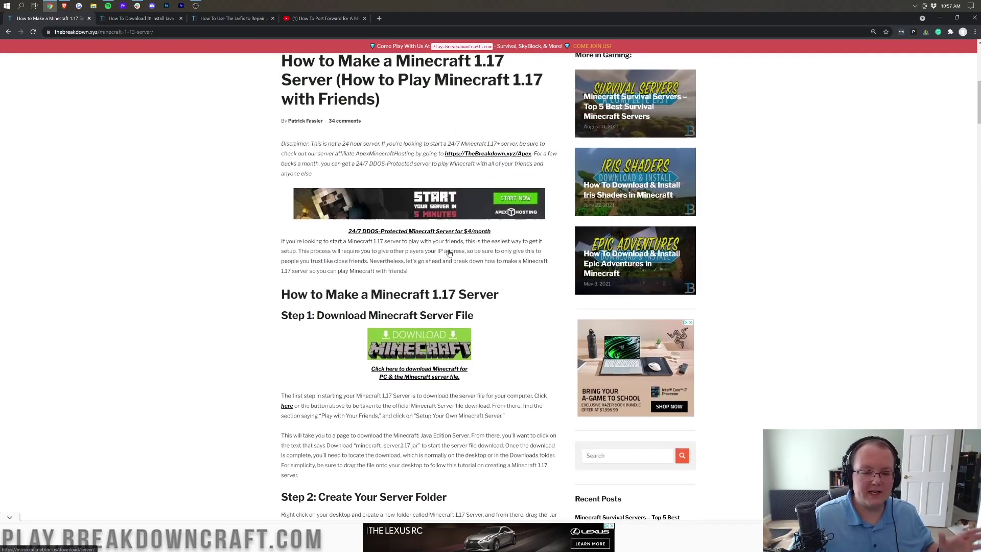
pyautogui.scroll(-2, 399, 212)
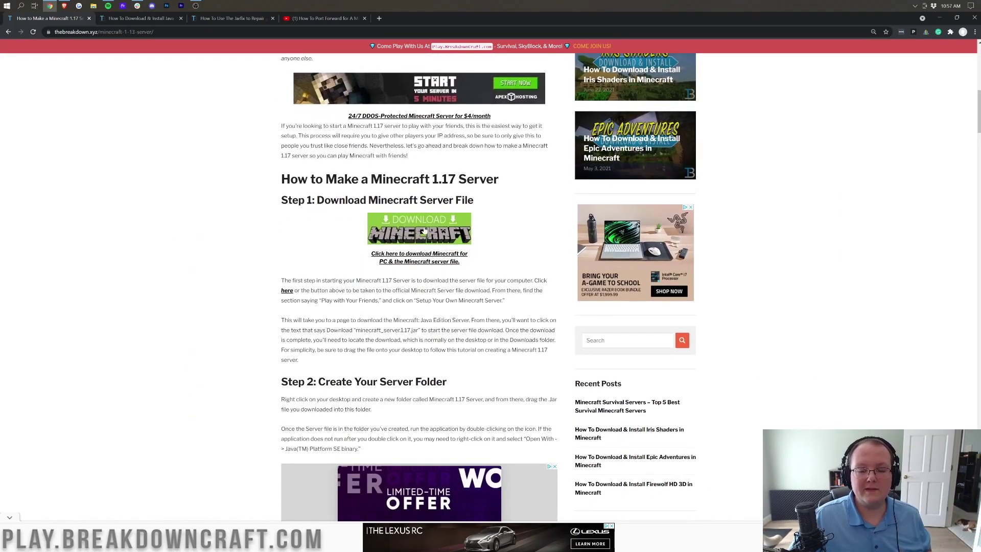
# Download server.jar from minecraft.net and keep it despite the harmful-file warning.
pyautogui.click(419, 237)
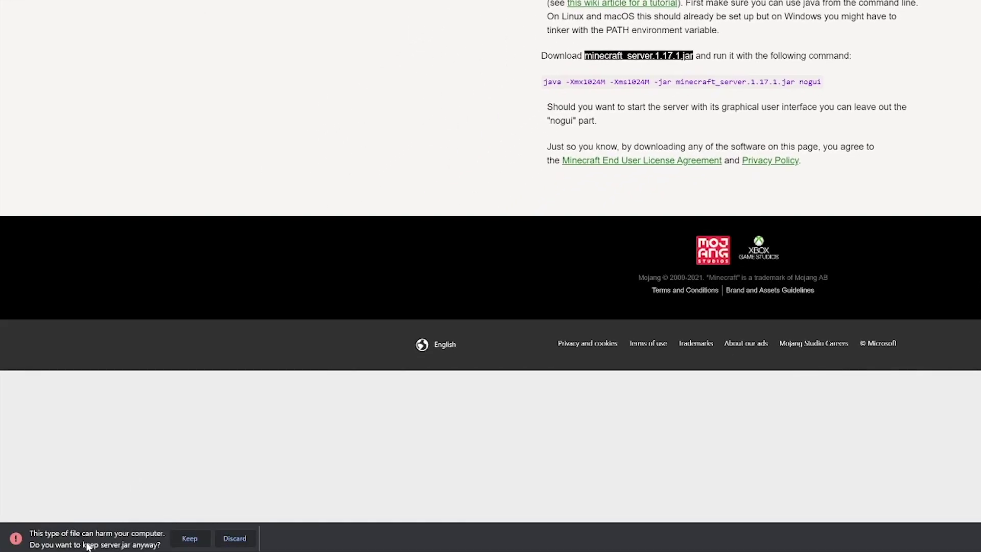
pyautogui.click(190, 538)
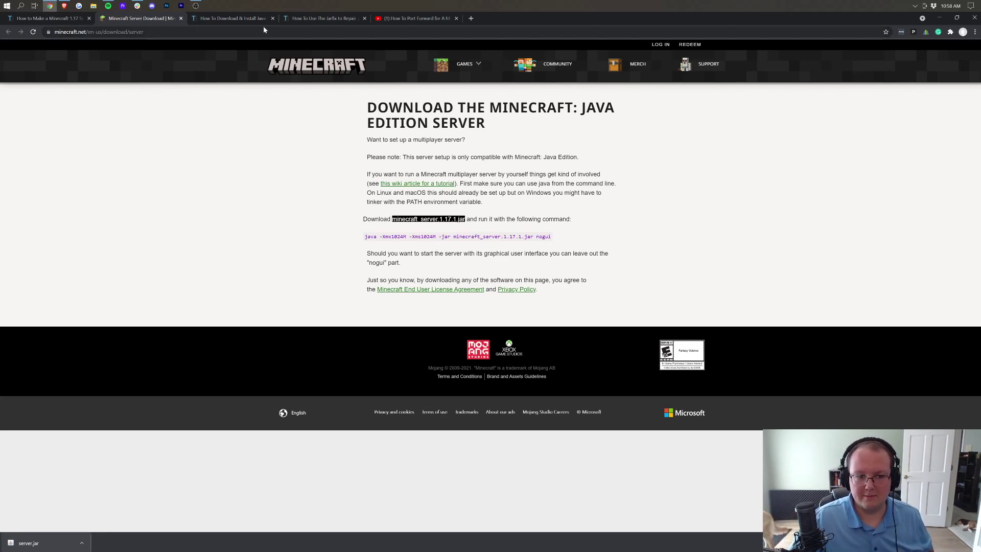
pyautogui.click(233, 18)
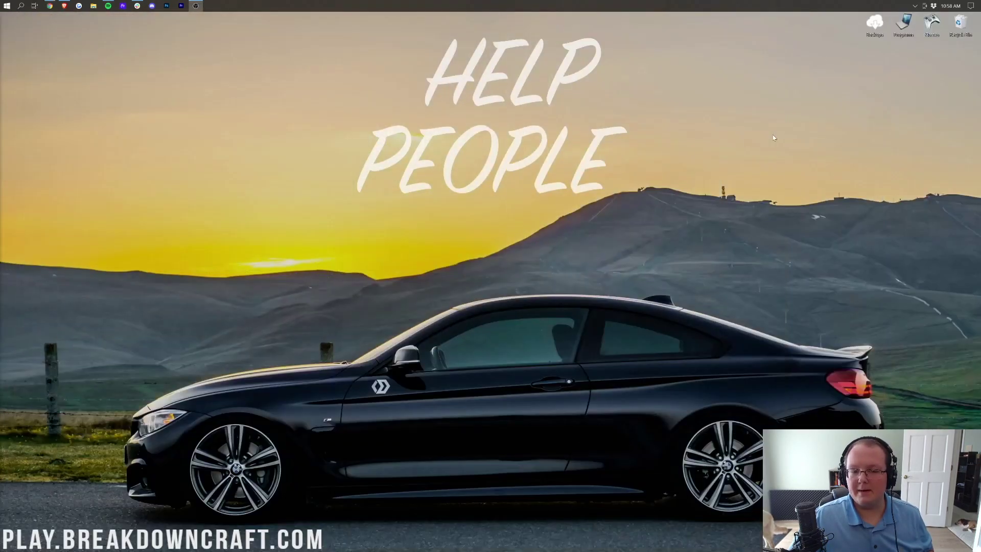
# Paste server.jar on the desktop and move it into a new folder named Play.BreakdownCraft.com.
pyautogui.rightClick(240, 126)
pyautogui.click(276, 150)
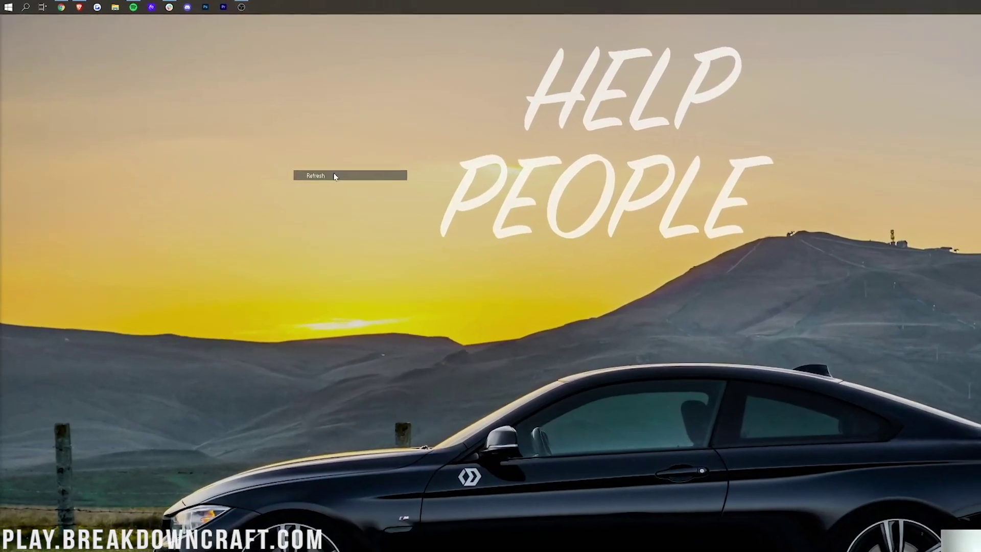
pyautogui.moveTo(24, 43); pyautogui.dragTo(549, 286)
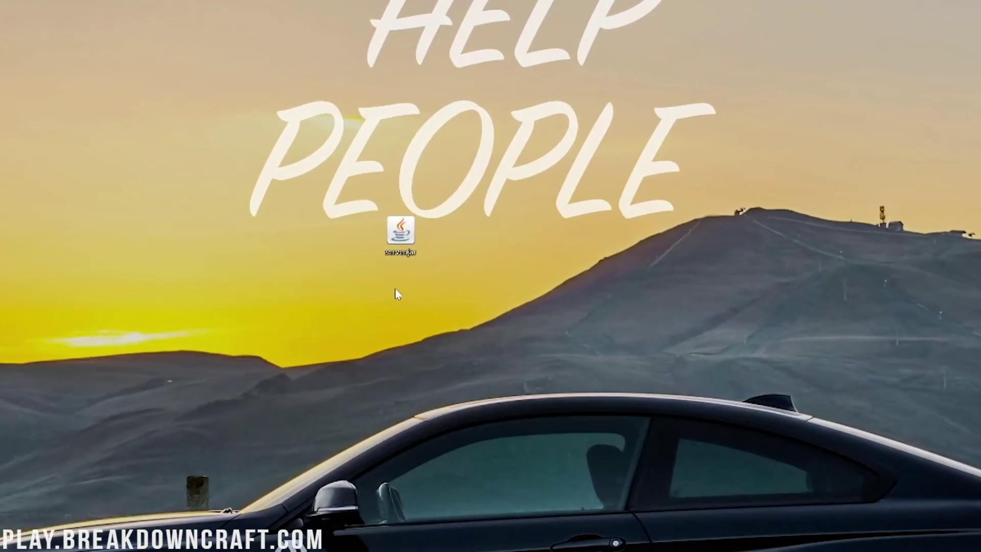
pyautogui.rightClick(395, 290)
pyautogui.moveTo(491, 450)
pyautogui.click(577, 449)
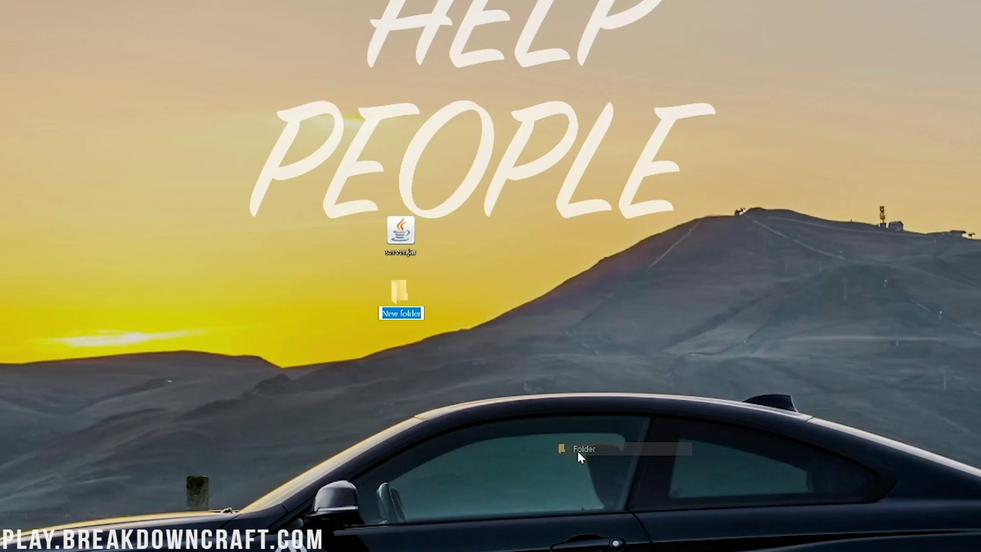
pyautogui.write('Play.Bre')
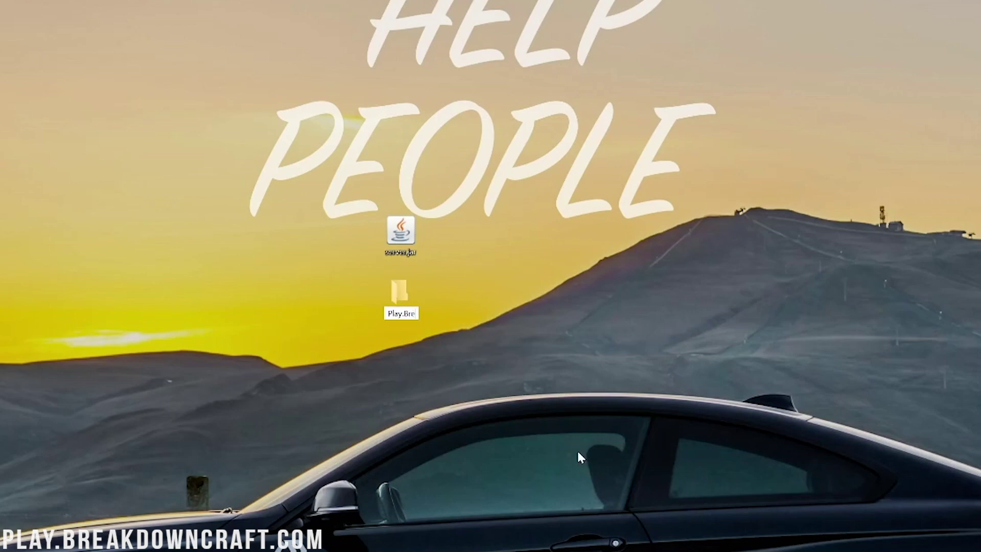
pyautogui.write('akdownCraft.com')
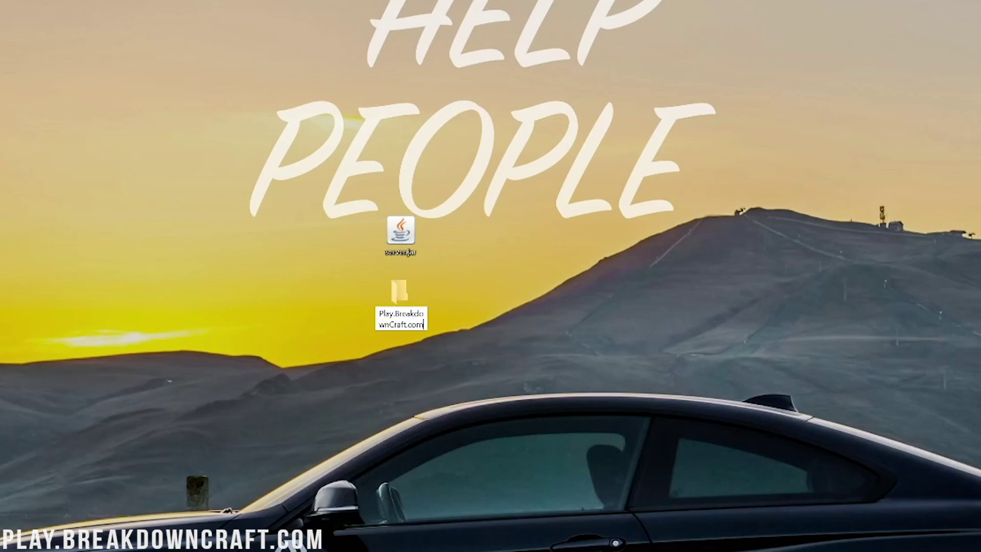
pyautogui.press('Return')
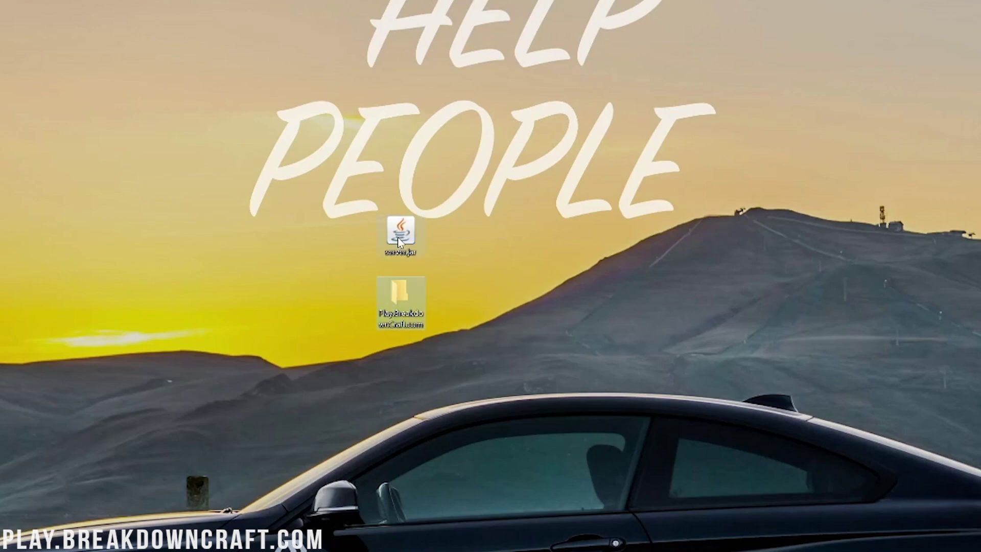
pyautogui.moveTo(394, 235); pyautogui.dragTo(398, 269)
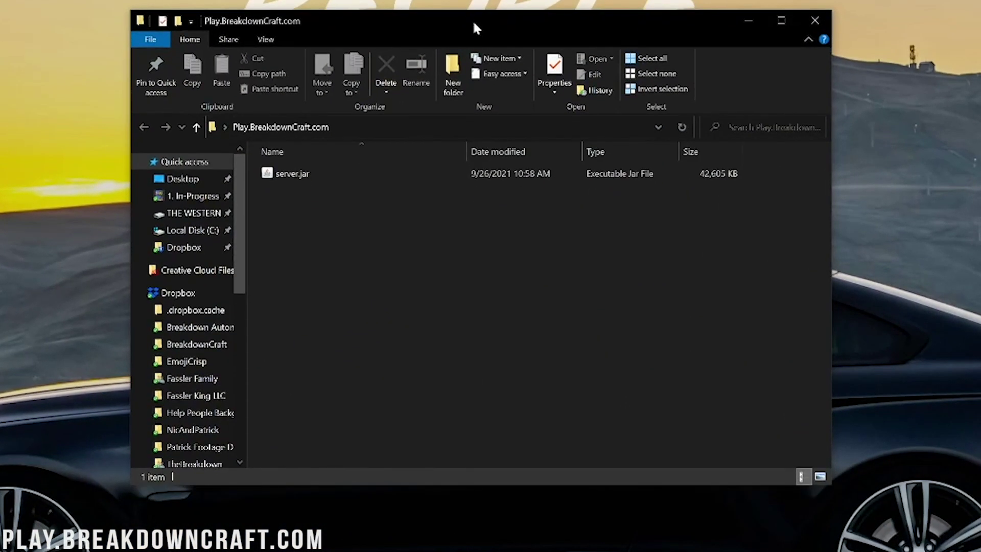
# Create a new empty text document named run inside the folder.
pyautogui.rightClick(327, 249)
pyautogui.moveTo(358, 441)
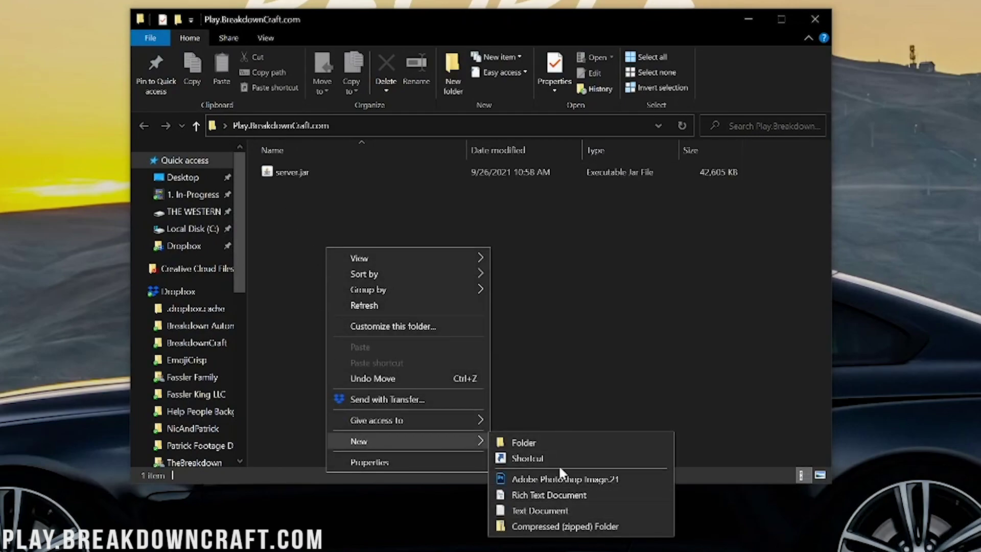
pyautogui.click(309, 226)
pyautogui.rightClick(310, 226)
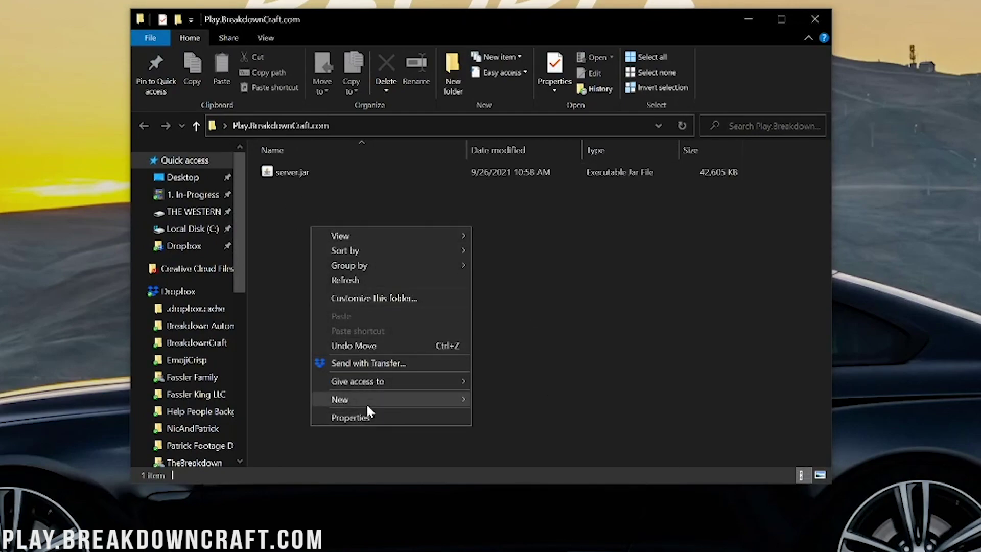
pyautogui.moveTo(416, 397)
pyautogui.click(524, 457)
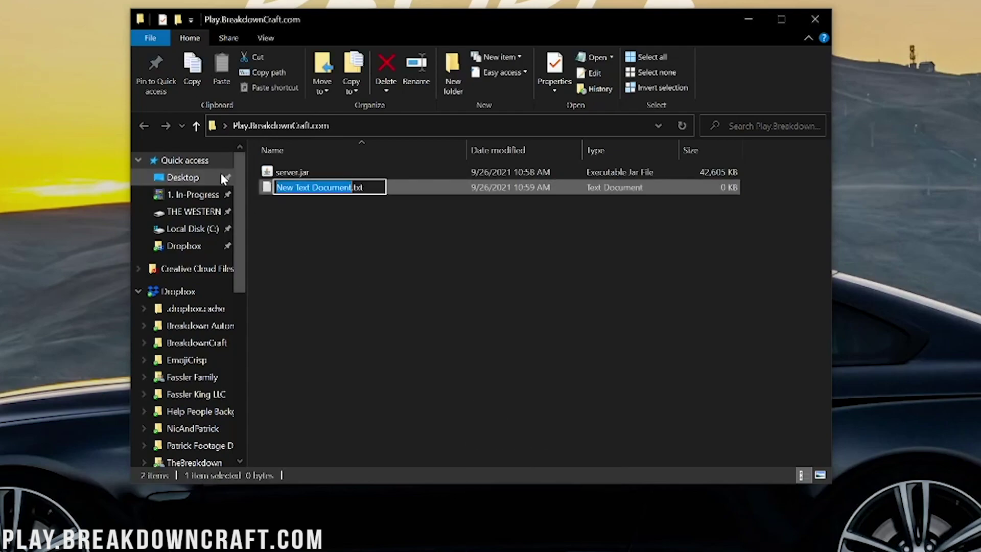
pyautogui.write('run')
pyautogui.click(347, 238)
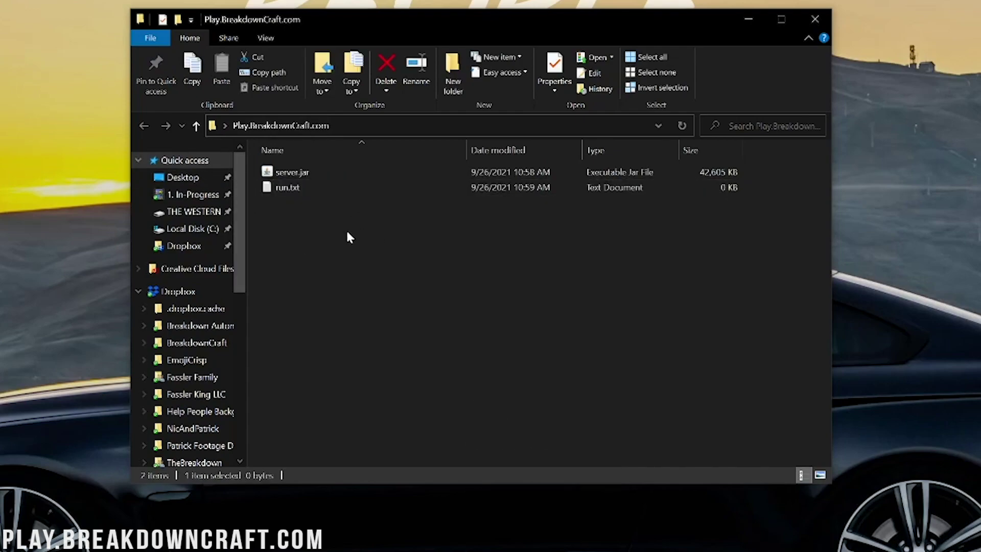
# Open run.txt and paste in the two-line start command from the other Notepad.
pyautogui.doubleClick(330, 193)
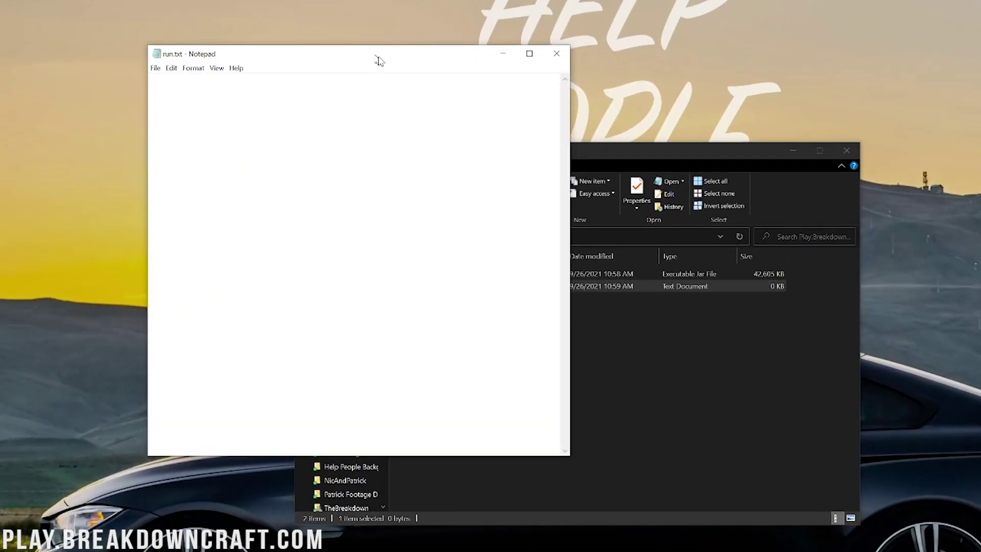
pyautogui.moveTo(368, 51); pyautogui.dragTo(609, 105)
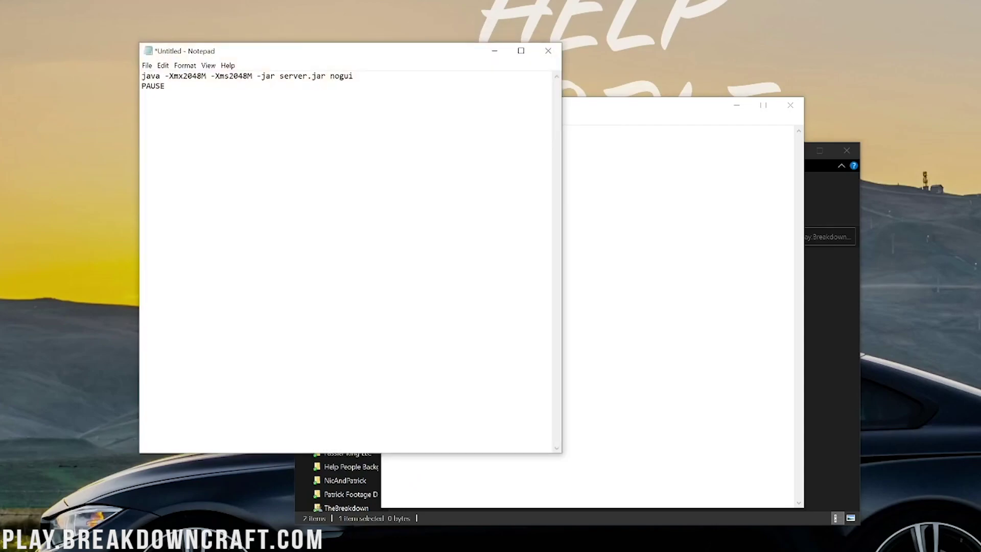
pyautogui.hotkey('ctrl', 'a')
pyautogui.hotkey('alt', 'Tab')
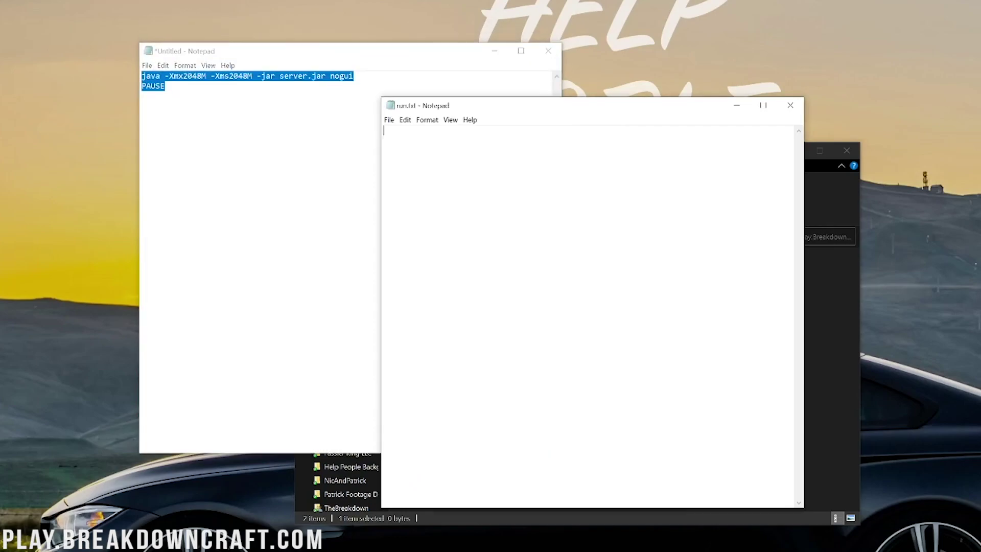
pyautogui.hotkey('ctrl', 'v')
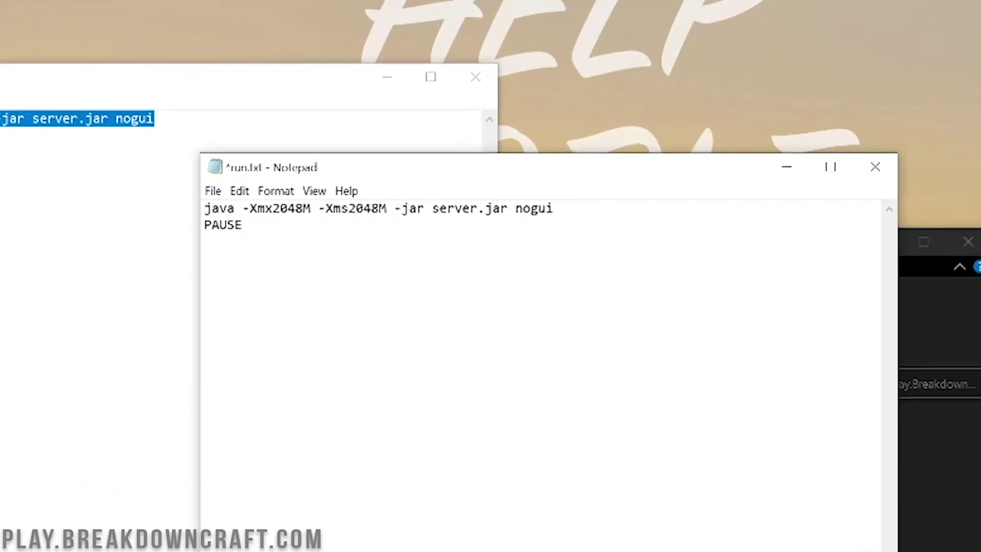
# Experiment with the -Xmx value, restoring it to 2048M in the command.
pyautogui.doubleClick(297, 173)
pyautogui.click(113, 292)
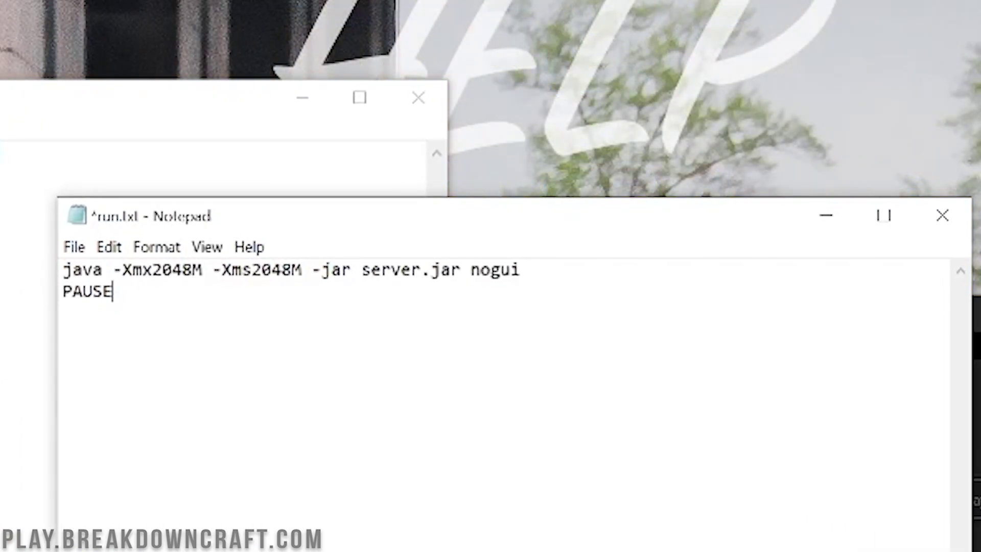
pyautogui.moveTo(113, 270); pyautogui.dragTo(302, 270)
pyautogui.click(261, 269)
pyautogui.moveTo(152, 270); pyautogui.dragTo(162, 269)
pyautogui.write('3')
pyautogui.moveTo(252, 270); pyautogui.dragTo(262, 269)
pyautogui.hotkey('ctrl', 'z')
pyautogui.moveTo(152, 269); pyautogui.dragTo(162, 270)
pyautogui.write('2')
pyautogui.moveTo(362, 269); pyautogui.dragTo(461, 270)
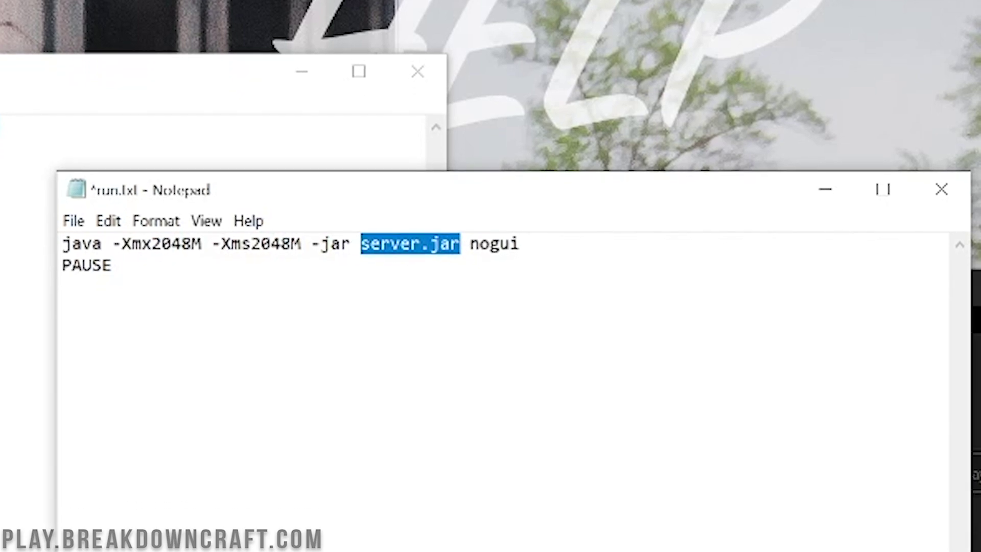
pyautogui.hotkey('alt', 'Tab')
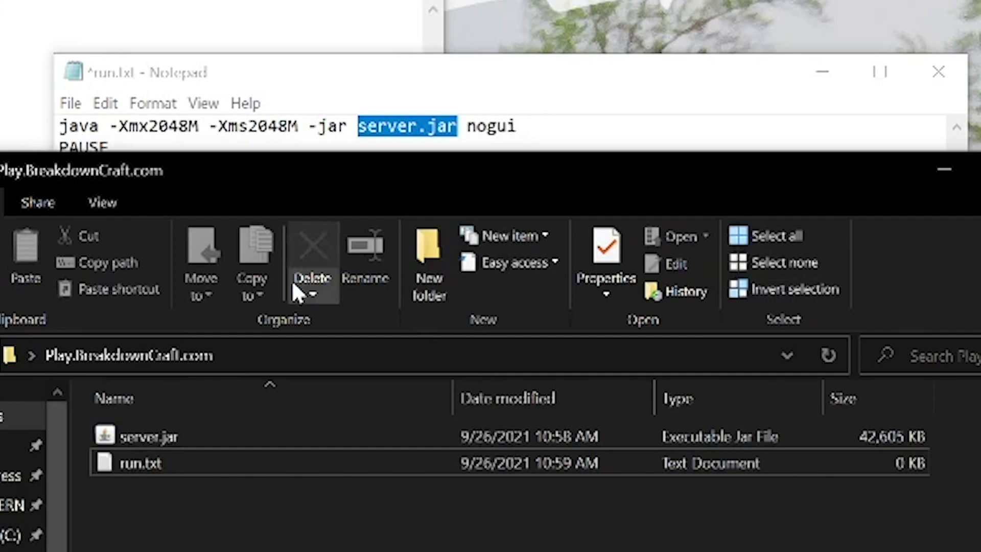
# Uncheck 'Hide extensions for known file types' in Folder Options and apply it.
pyautogui.click(103, 203)
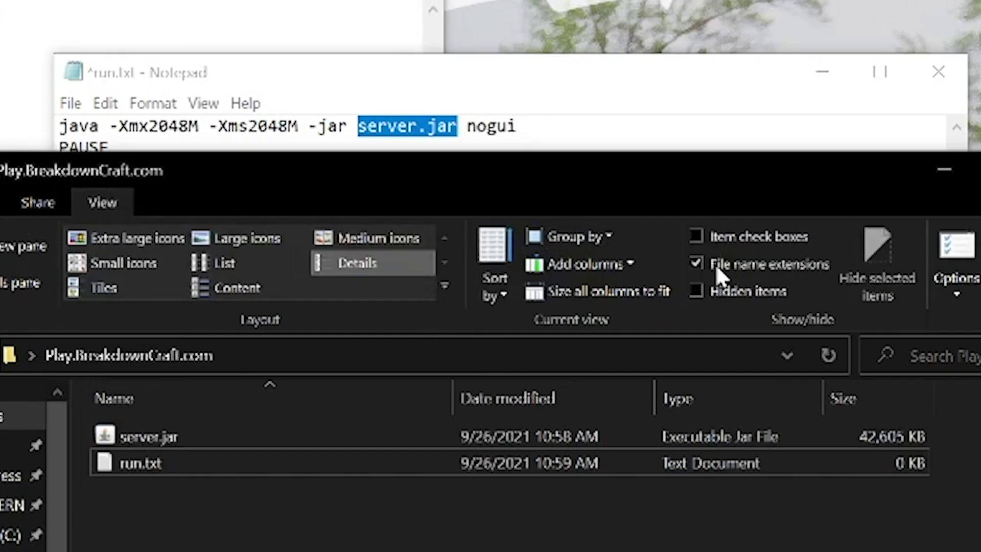
pyautogui.click(700, 257)
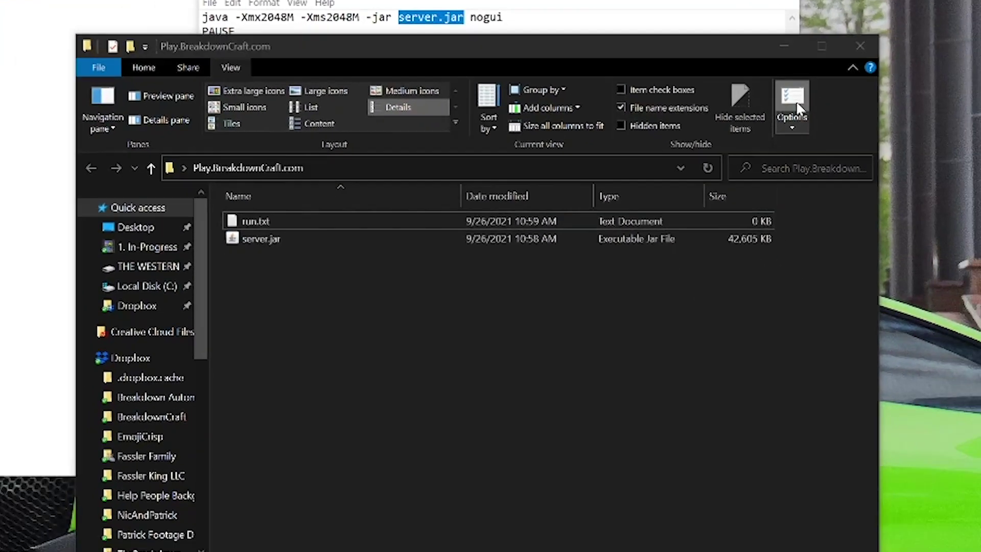
pyautogui.click(796, 108)
pyautogui.click(150, 235)
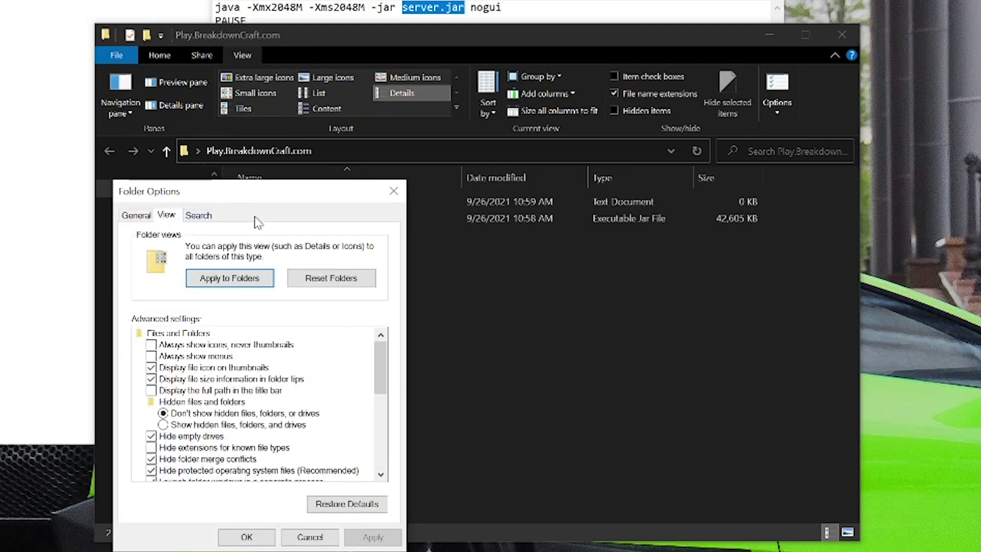
pyautogui.moveTo(263, 197); pyautogui.dragTo(359, 99)
pyautogui.scroll(-3, 322, 261)
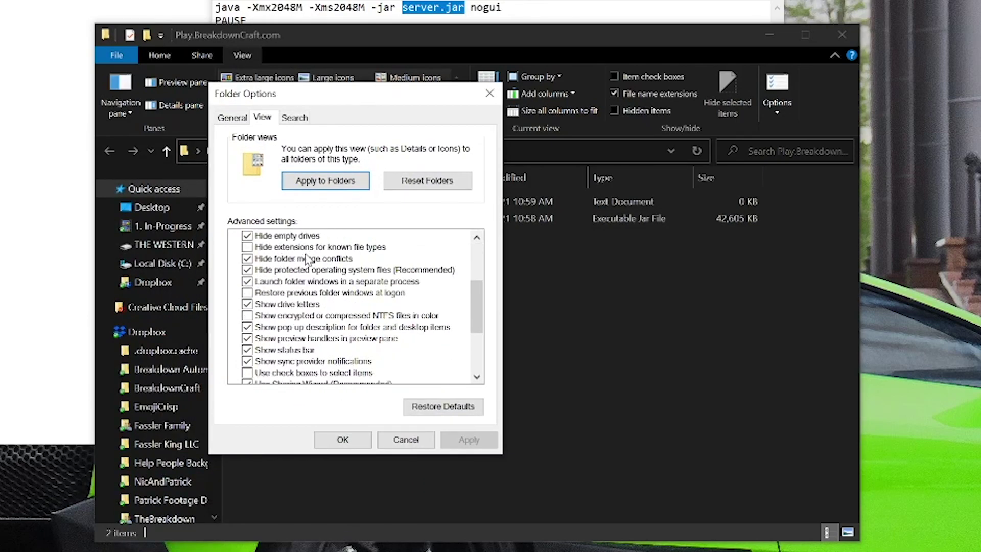
pyautogui.click(286, 247)
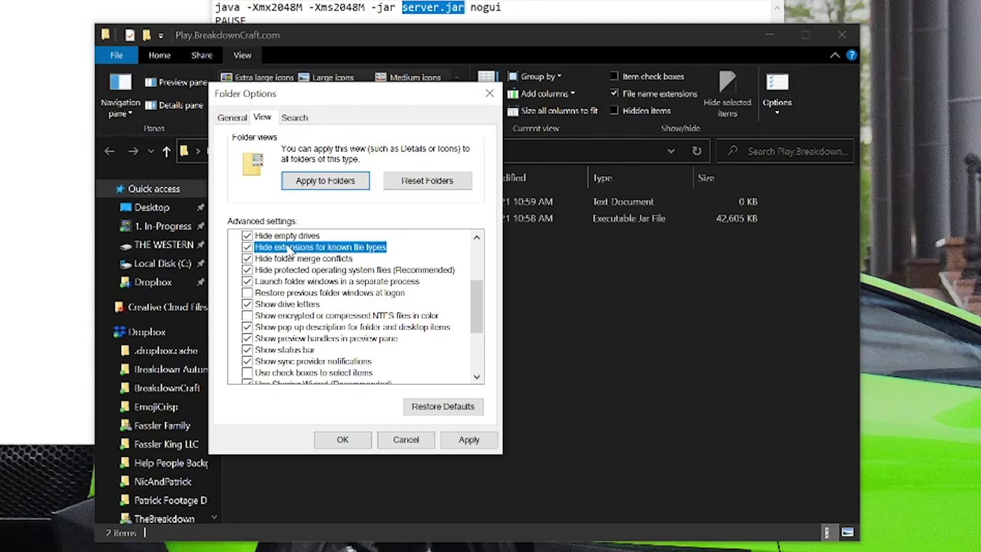
pyautogui.click(461, 441)
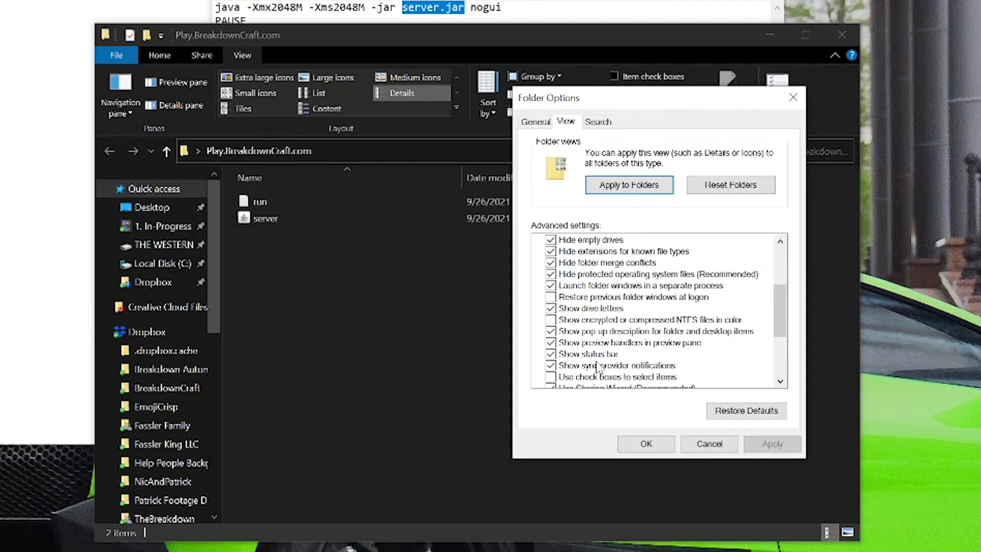
pyautogui.click(584, 252)
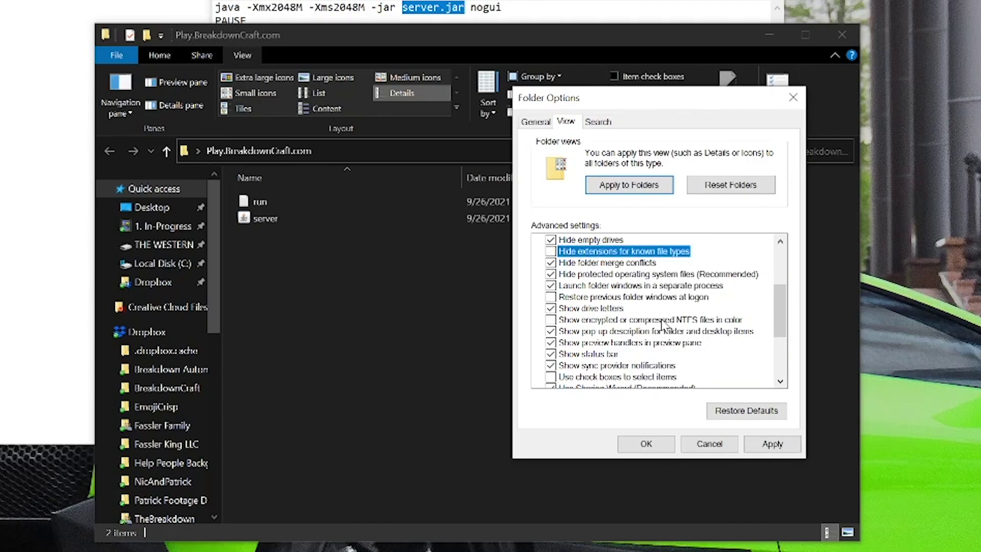
pyautogui.click(771, 443)
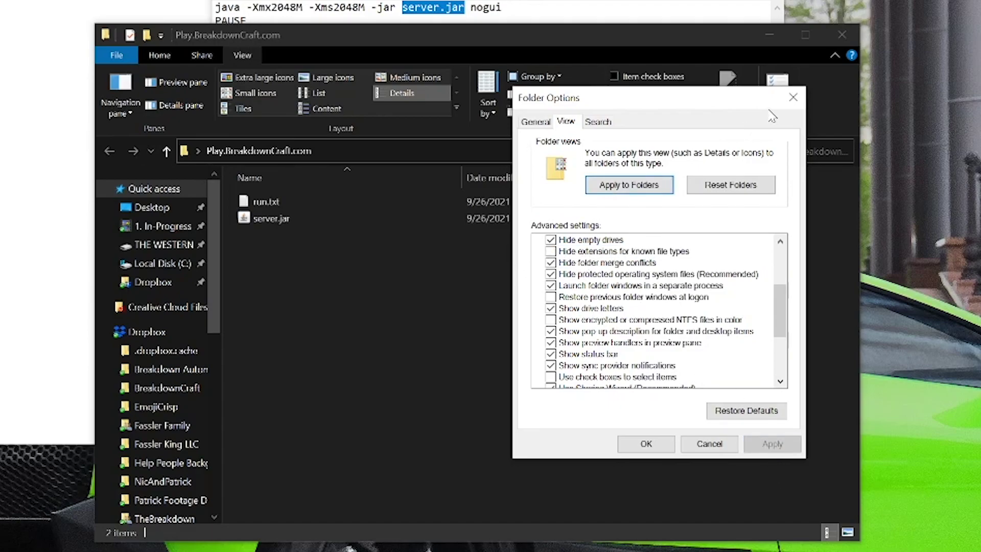
pyautogui.click(793, 97)
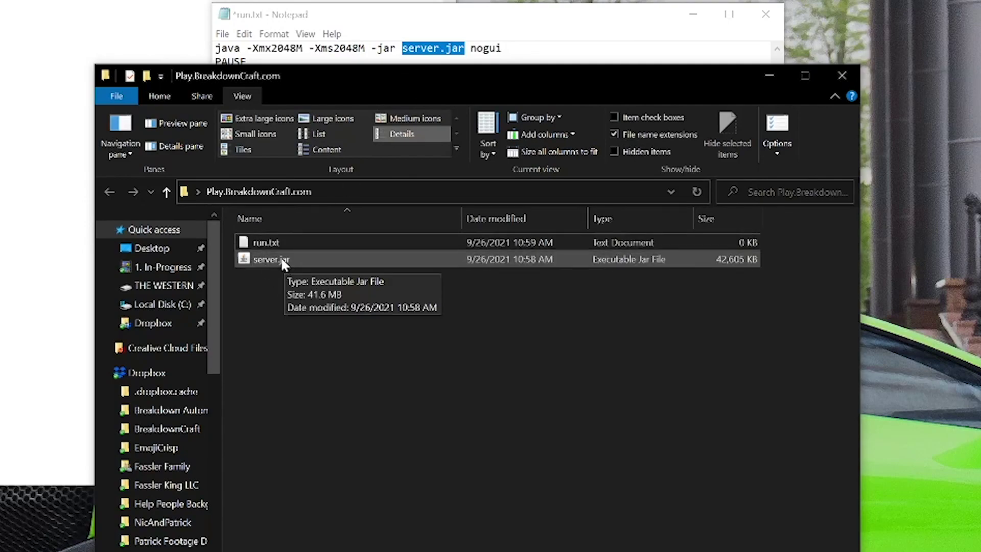
# Save run.txt with the java start command and PAUSE lines, then close Notepad.
pyautogui.hotkey('alt', 'Tab')
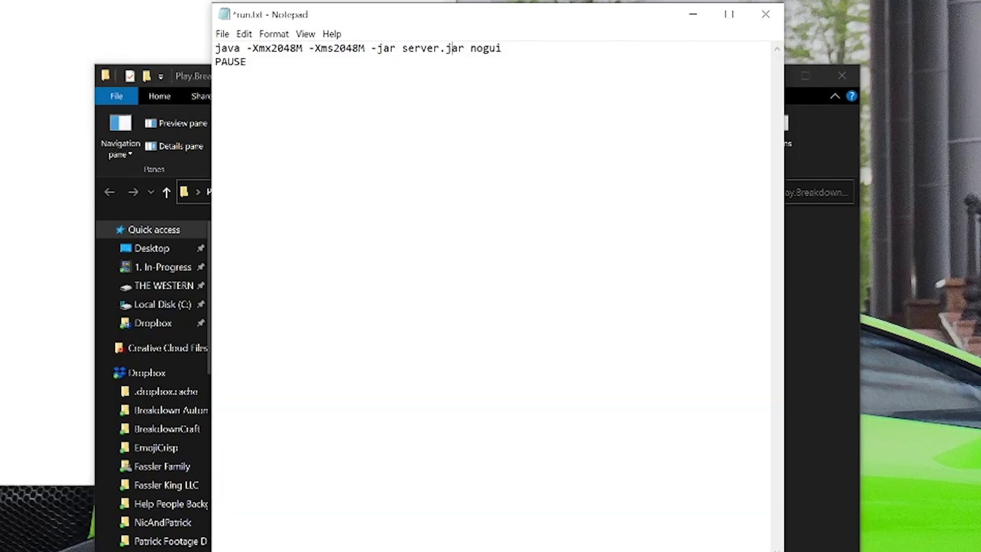
pyautogui.press('Right')
pyautogui.hotkey('shift', 'End')
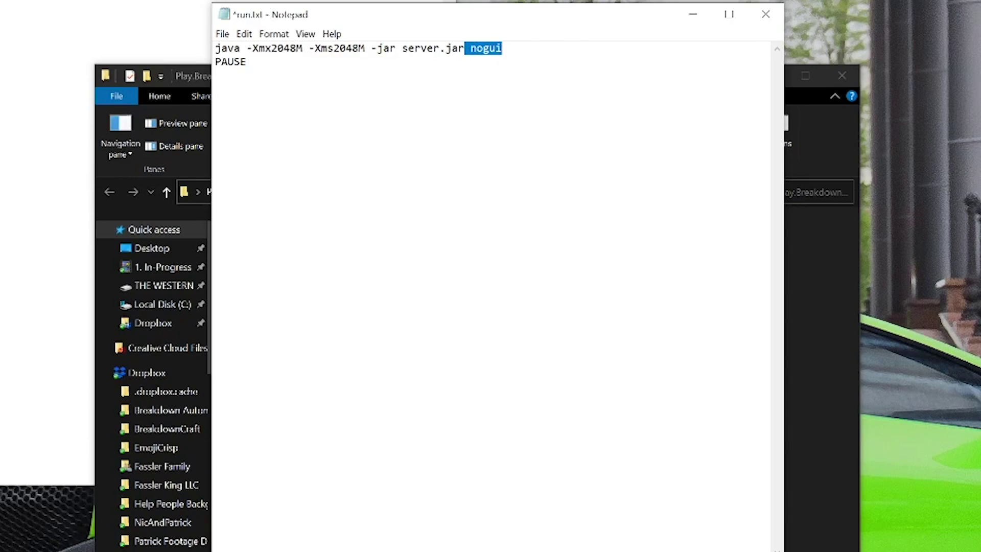
pyautogui.press('Down')
pyautogui.hotkey('shift', 'Home')
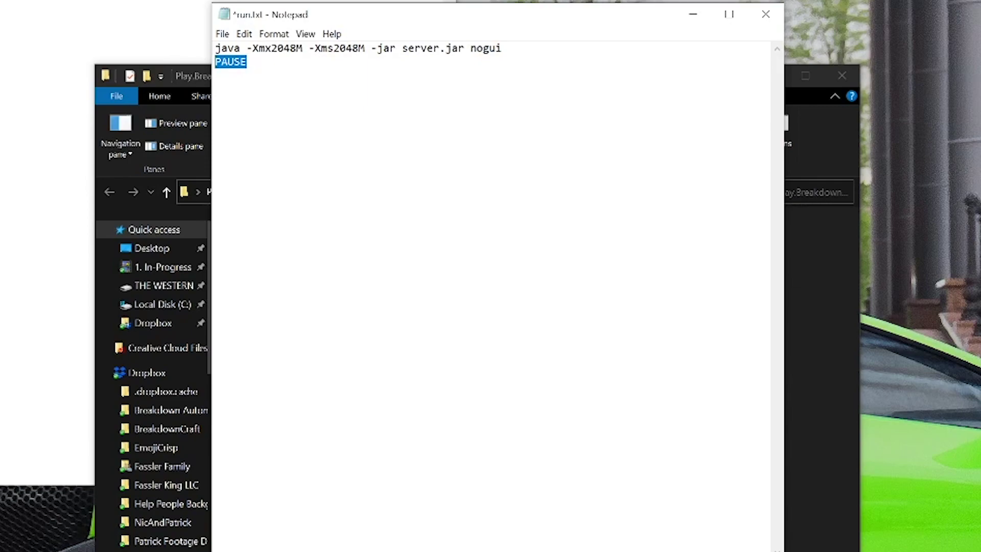
pyautogui.press('Down')
pyautogui.click(222, 34)
pyautogui.click(240, 96)
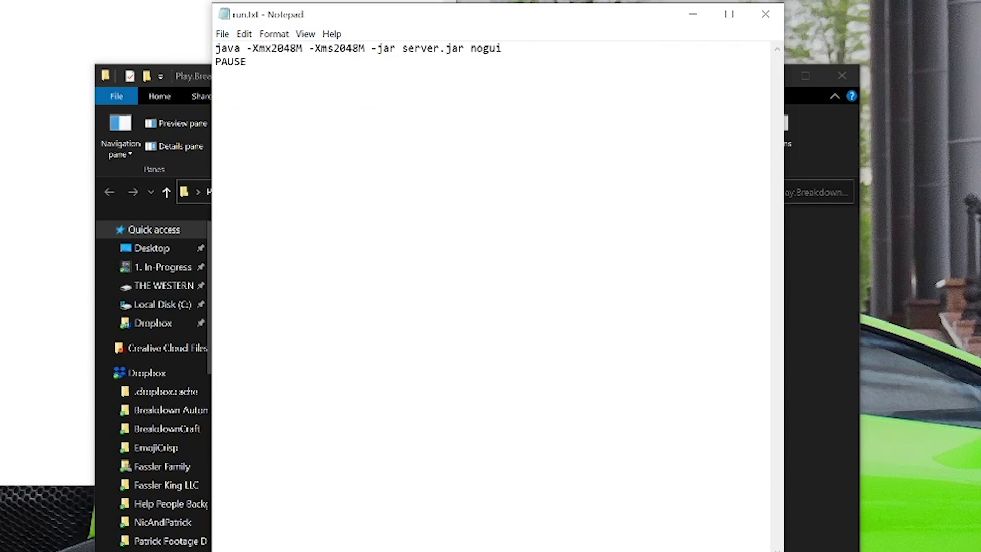
pyautogui.doubleClick(228, 48)
pyautogui.click(246, 62)
pyautogui.click(247, 62)
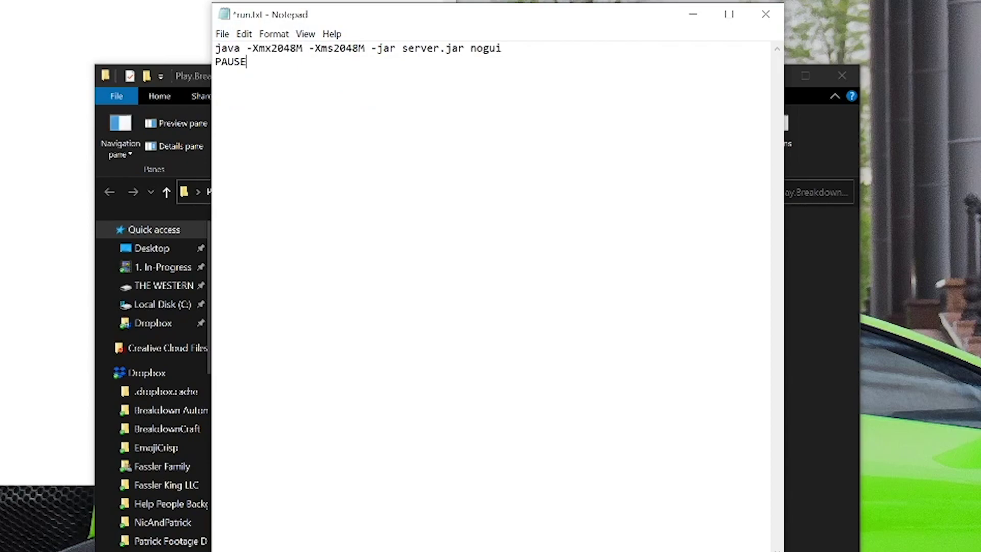
pyautogui.click(765, 14)
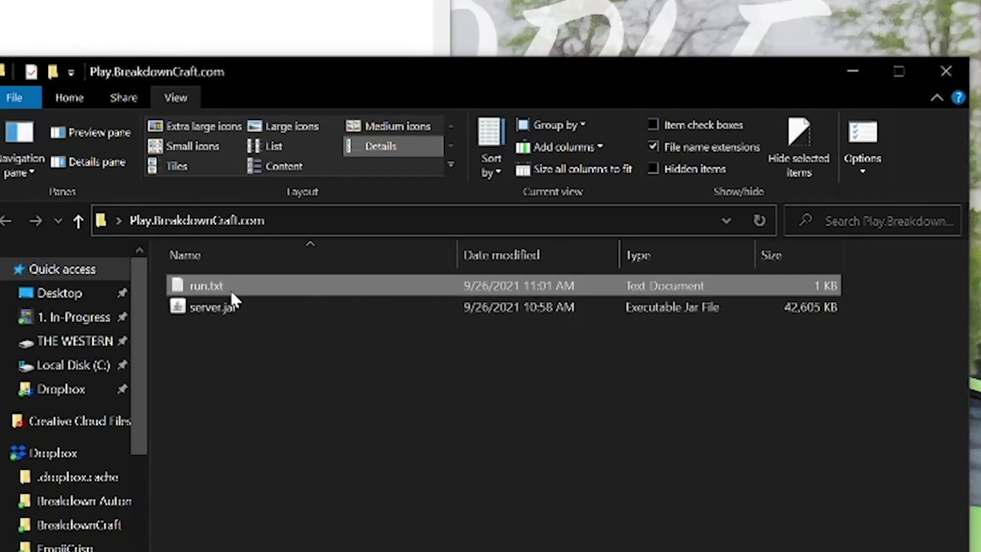
# Begin renaming run.txt to a .bat file, then cancel the attempt.
pyautogui.rightClick(243, 277)
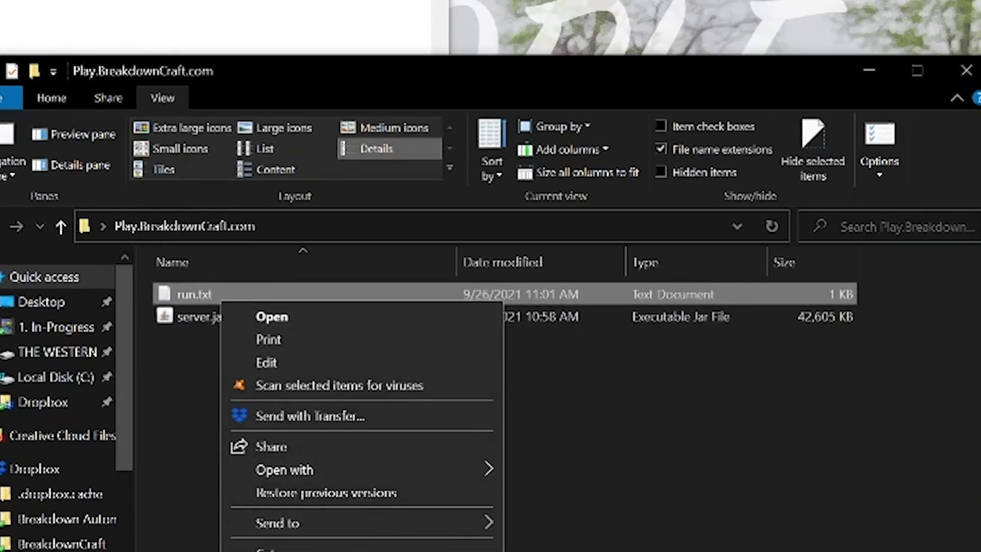
pyautogui.press('m')
pyautogui.press('End')
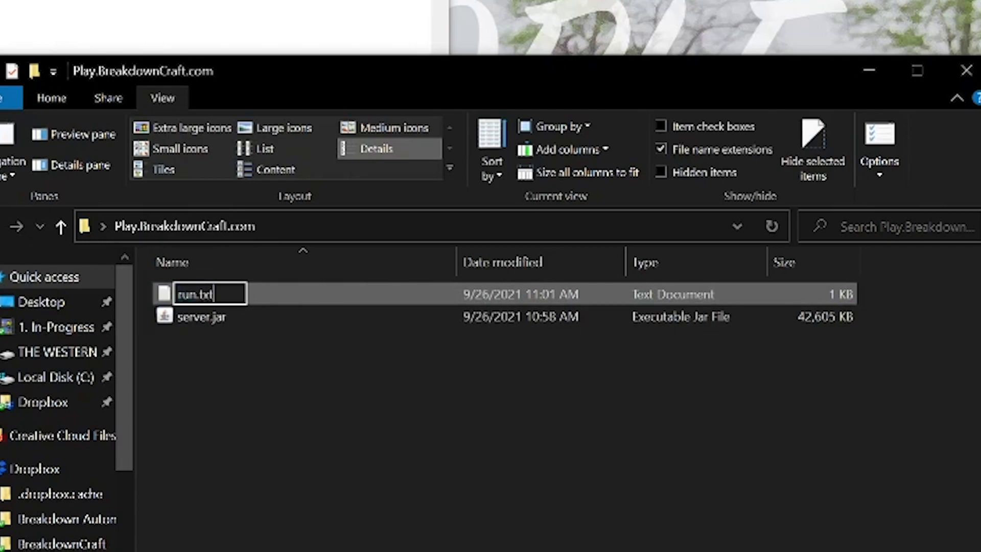
pyautogui.press('BackSpace')
pyautogui.press('BackSpace')
pyautogui.press('BackSpace')
pyautogui.press('BackSpace')
pyautogui.write('.bat')
pyautogui.press('Escape')
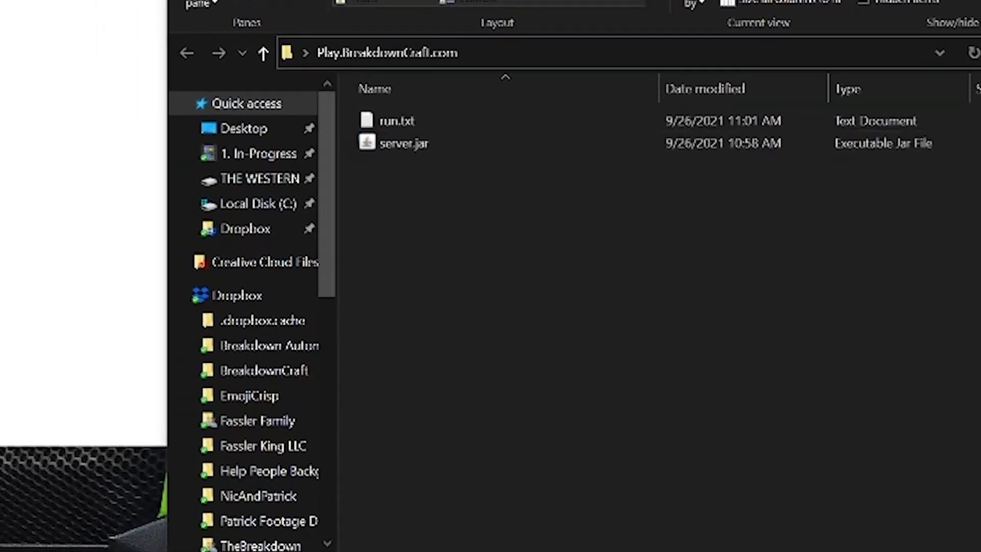
# Check the folder view settings and close them without changes.
pyautogui.click(357, 78)
pyautogui.scroll(-1, 443, 360)
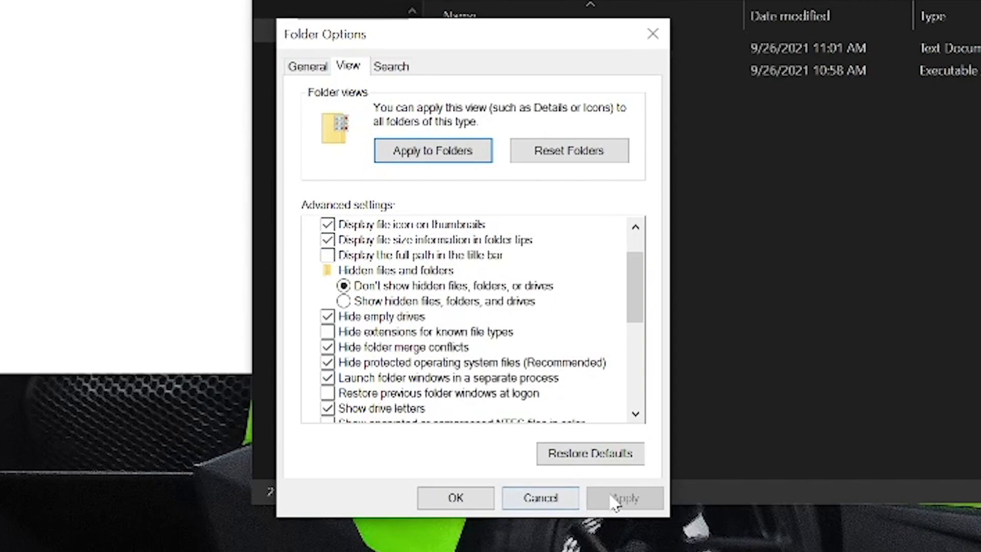
pyautogui.press('Escape')
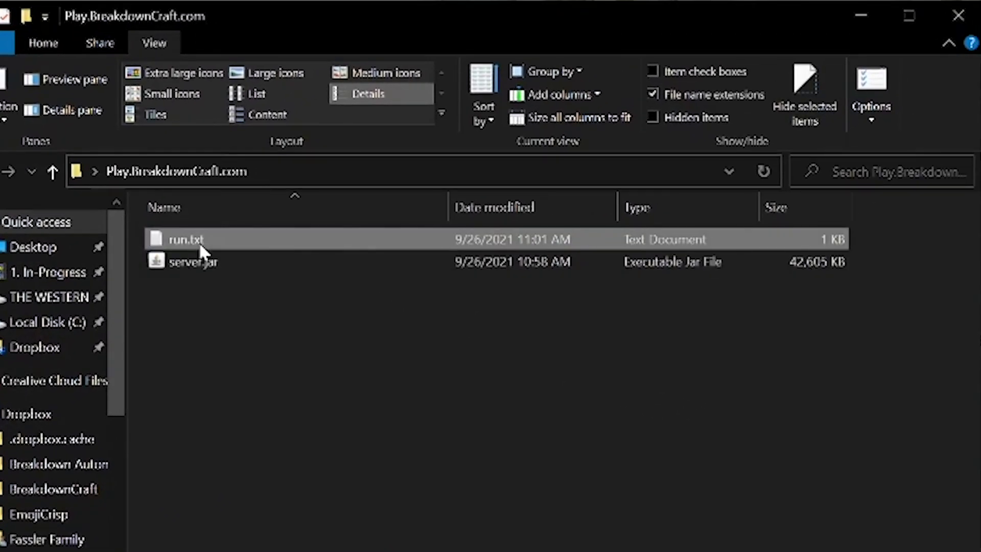
# Rename run.txt to run.bat and accept the extension-change warning.
pyautogui.rightClick(199, 241)
pyautogui.click(220, 549)
pyautogui.click(197, 240)
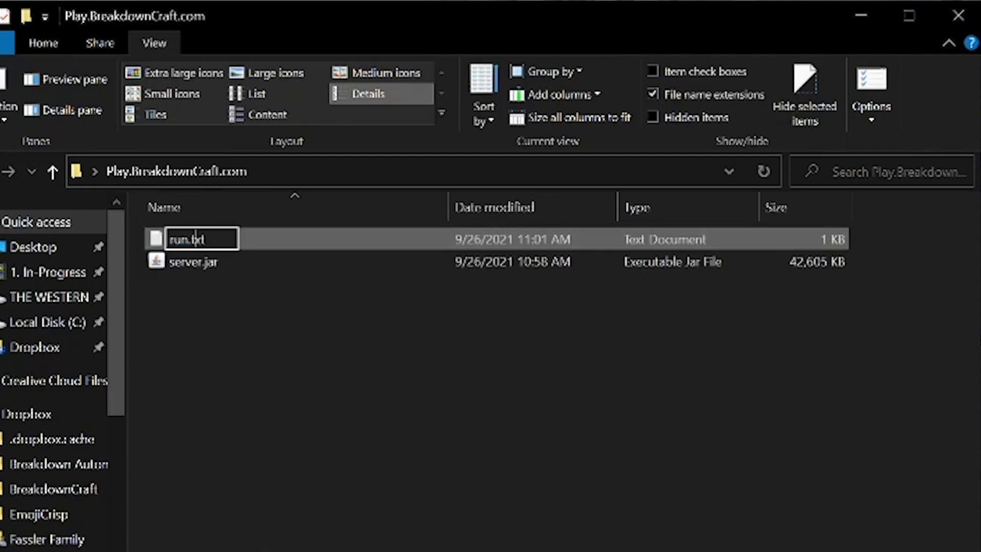
pyautogui.press('Right')
pyautogui.press('Right')
pyautogui.press('BackSpace')
pyautogui.press('BackSpace')
pyautogui.press('BackSpace')
pyautogui.write('bat')
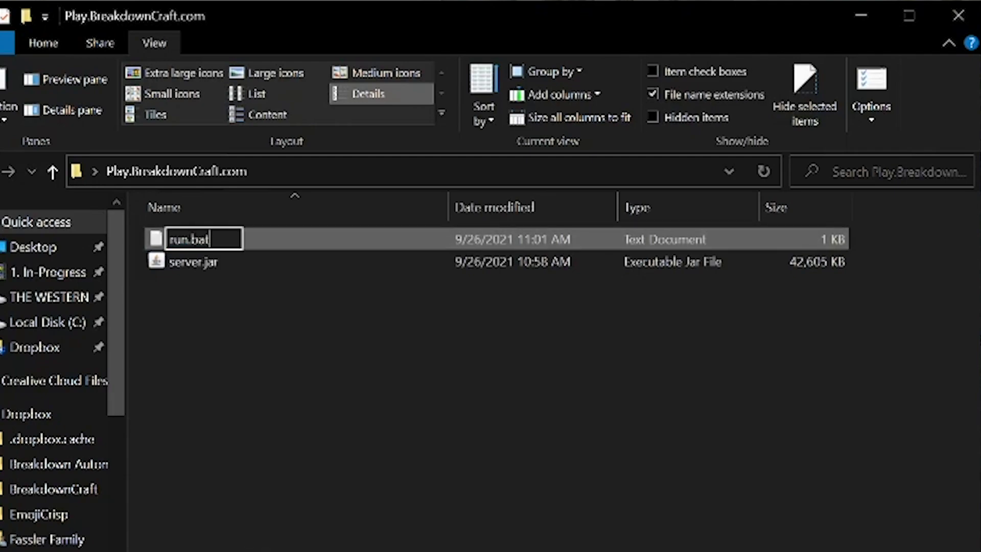
pyautogui.click(286, 310)
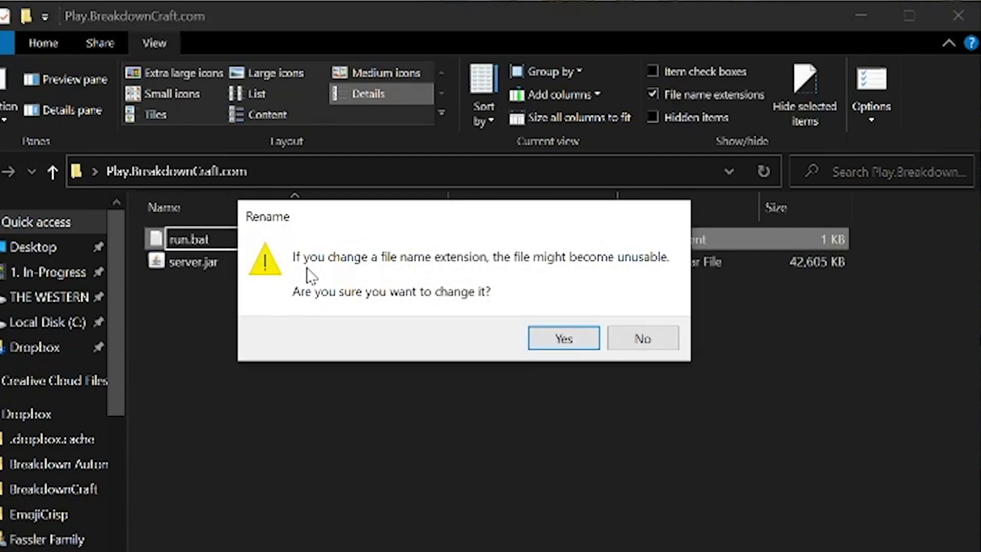
pyautogui.click(563, 344)
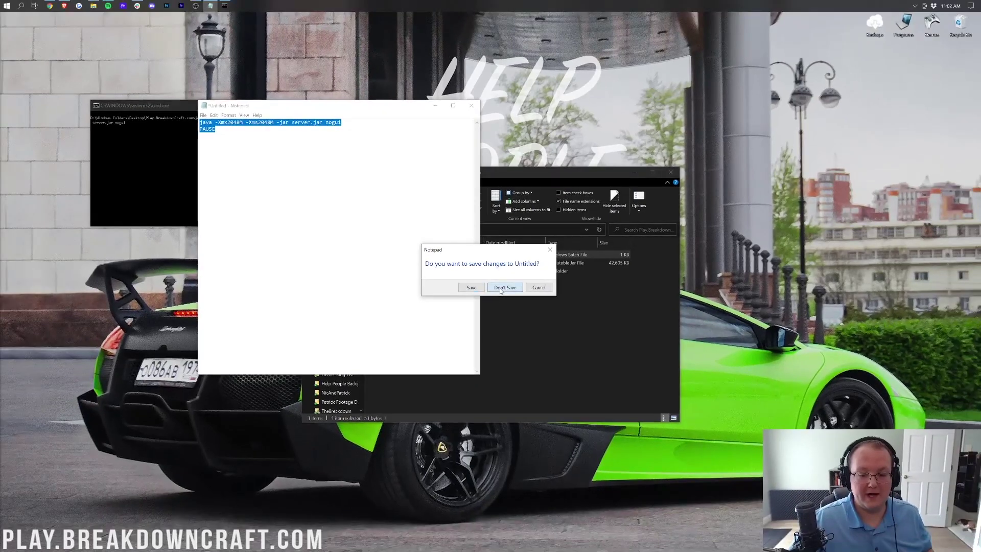
# Close the editor without saving and let run.bat's console generate files, then dismiss it.
pyautogui.click(505, 294)
pyautogui.moveTo(65, 58); pyautogui.dragTo(123, 127)
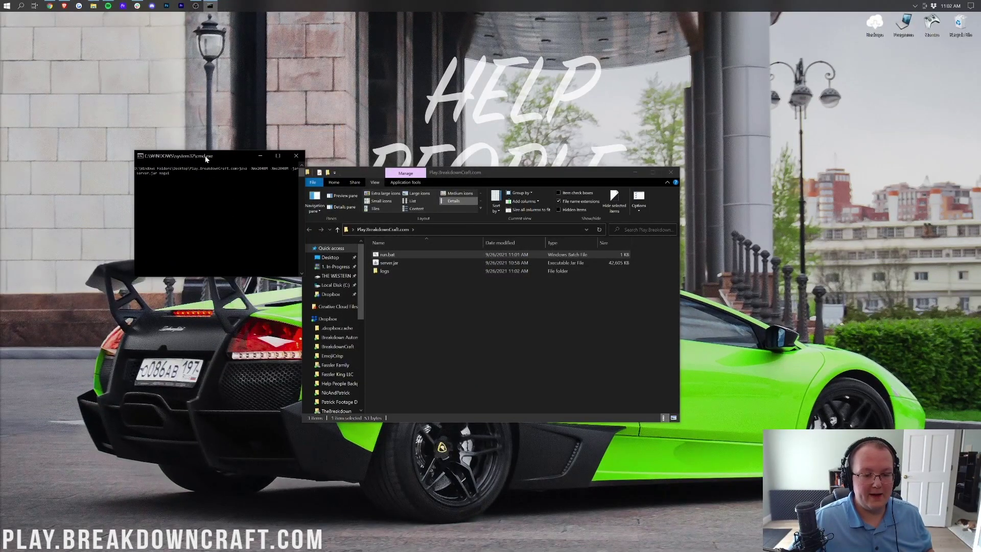
pyautogui.moveTo(206, 157); pyautogui.dragTo(203, 168)
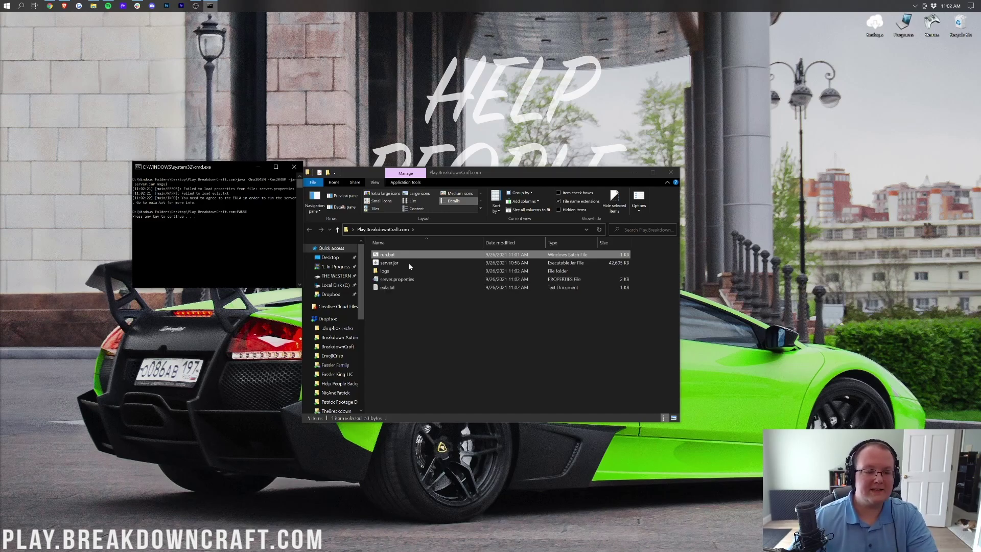
pyautogui.click(205, 253)
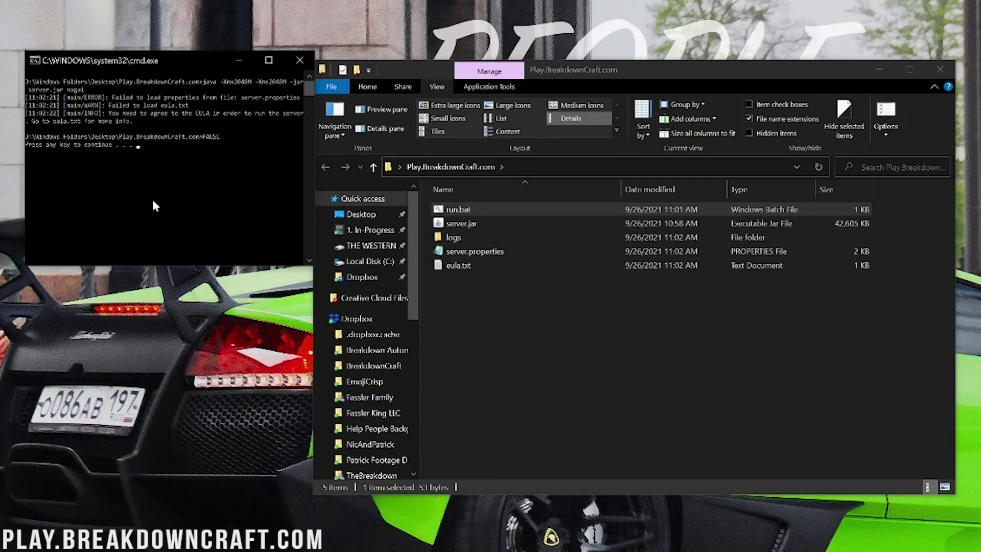
pyautogui.press('Return')
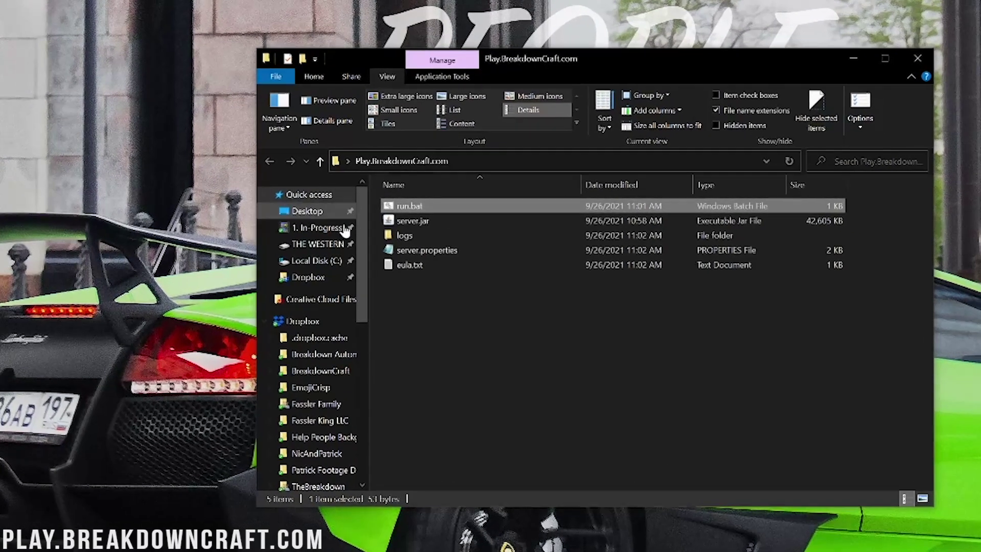
# Review the newly created eula.txt, logs and server.properties in the folder.
pyautogui.click(456, 266)
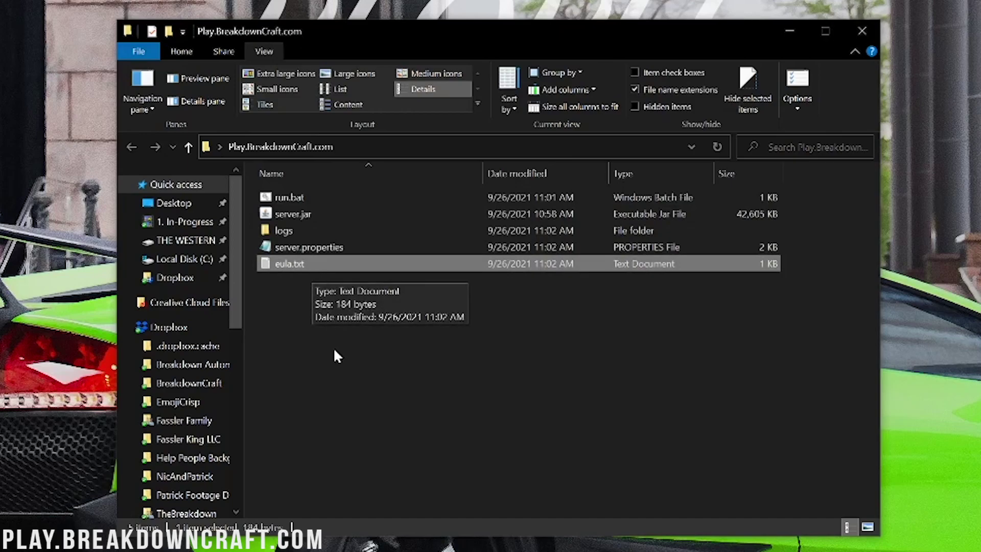
pyautogui.click(360, 399)
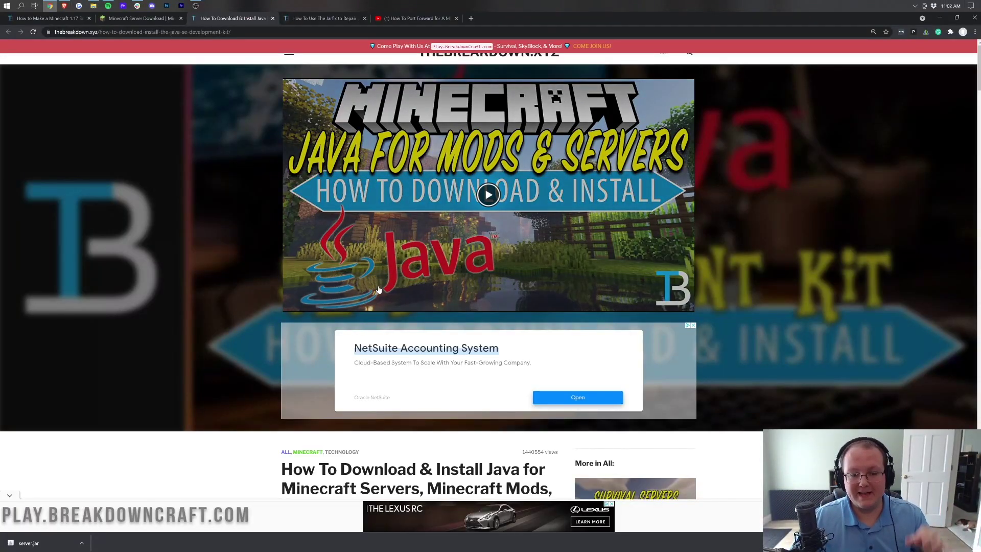
pyautogui.scroll(-4, 338, 265)
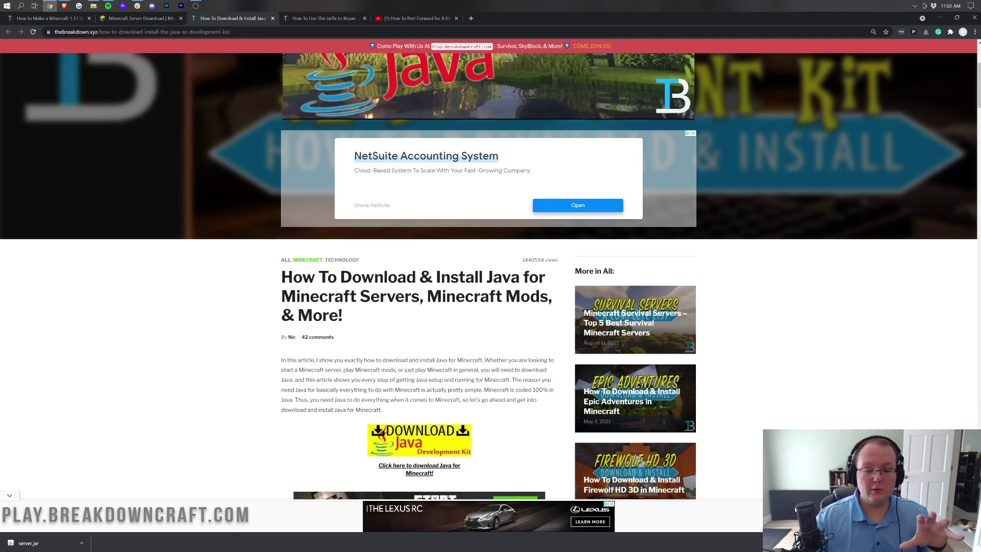
pyautogui.scroll(-7, 489, 276)
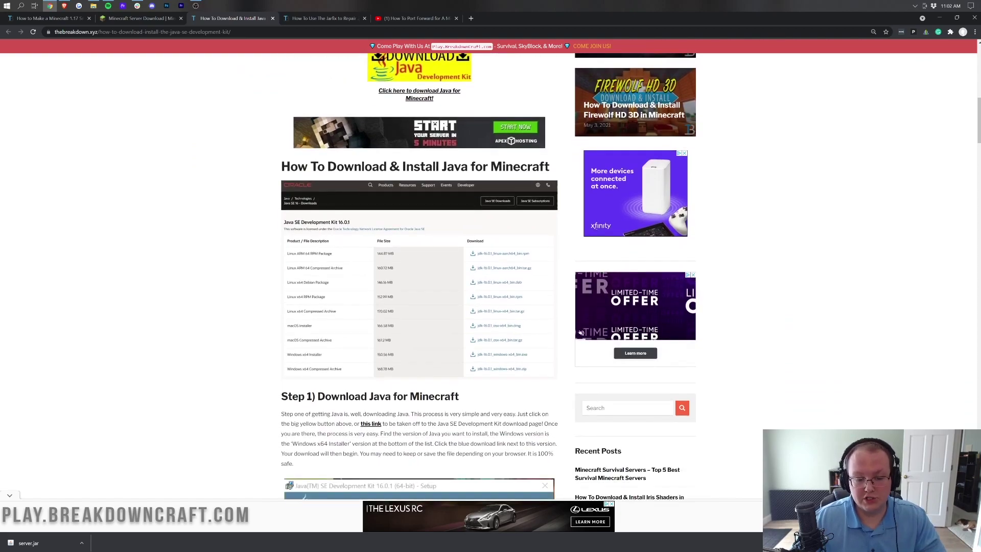
pyautogui.scroll(-10, 410, 338)
pyautogui.scroll(3, 408, 315)
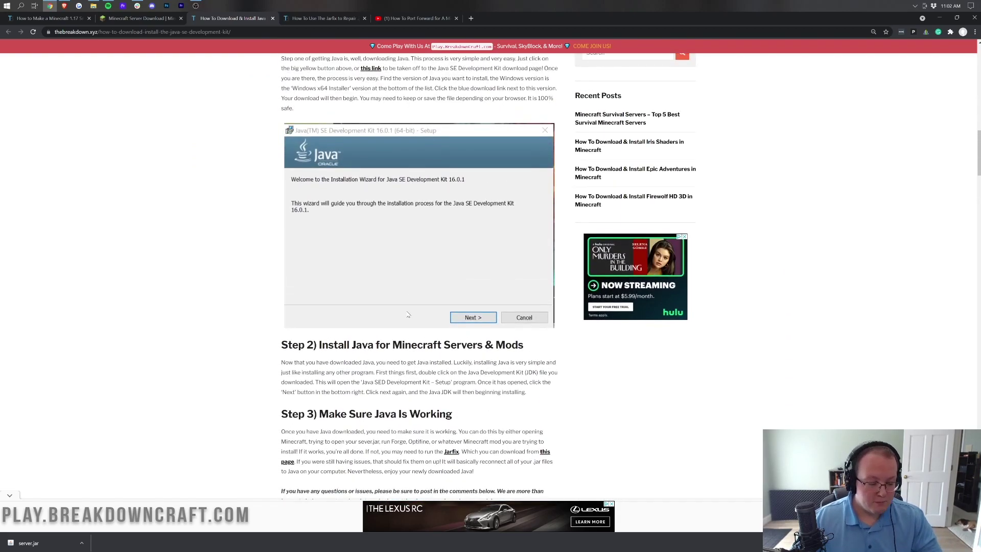
pyautogui.click(322, 18)
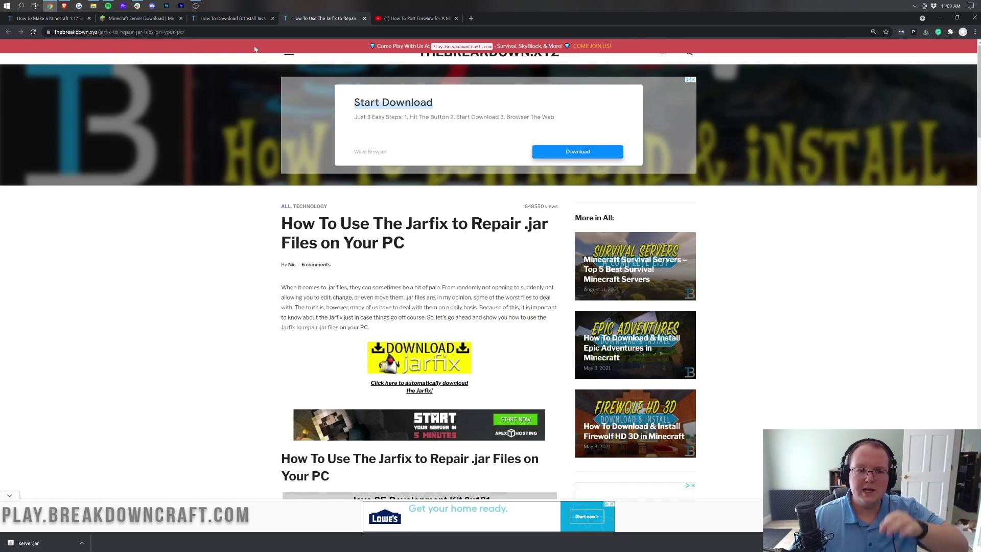
pyautogui.click(244, 18)
pyautogui.scroll(-3, 419, 276)
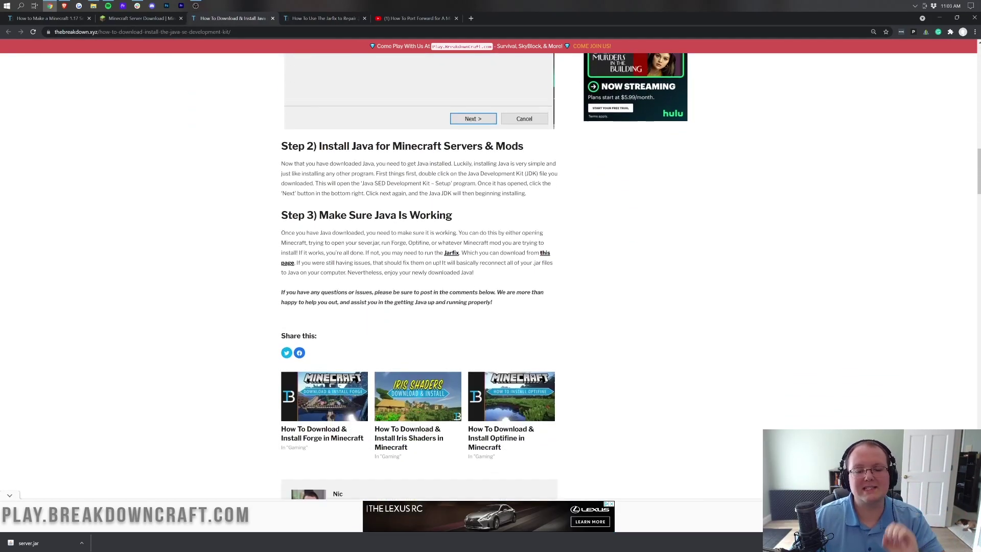
pyautogui.scroll(20, 416, 231)
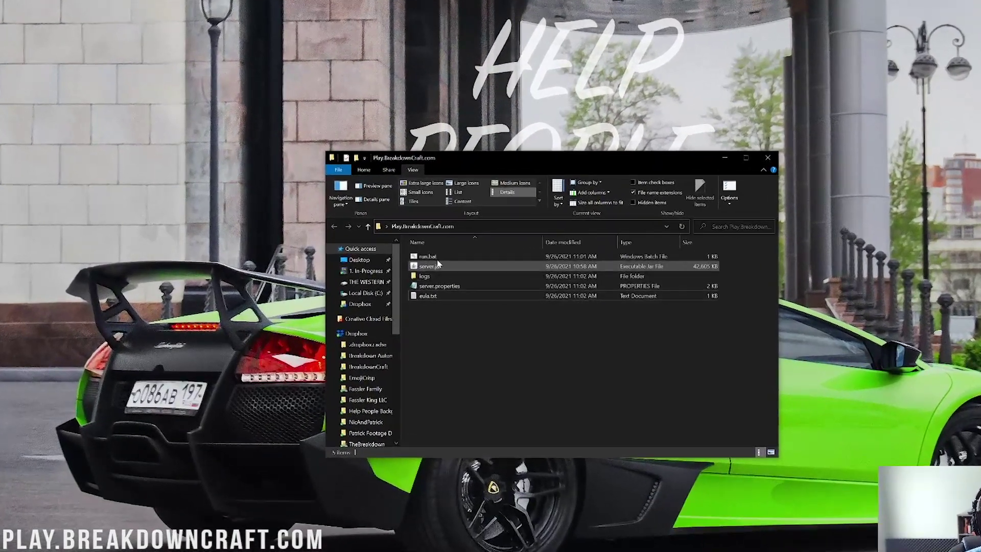
# Open eula.txt and change eula=false to eula=true.
pyautogui.doubleClick(398, 255)
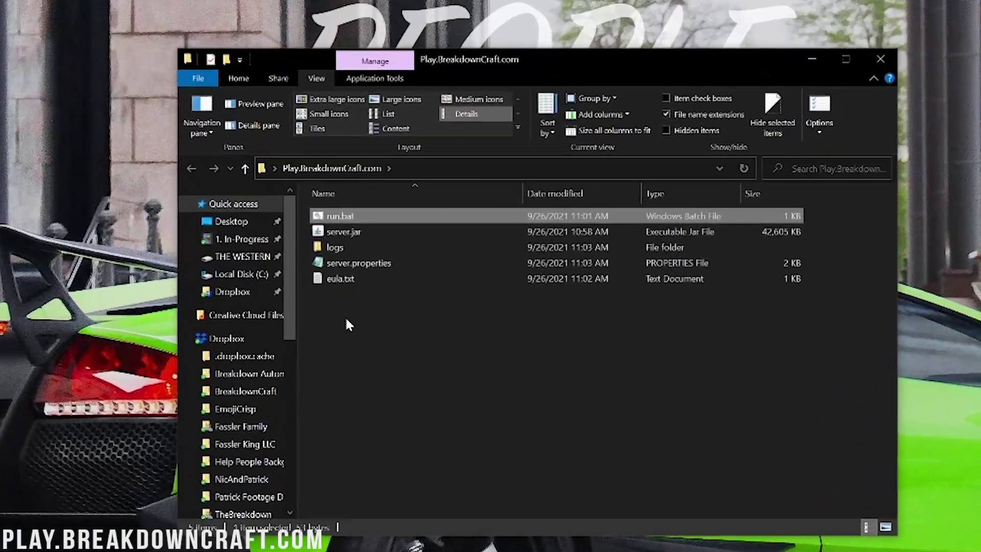
pyautogui.doubleClick(429, 296)
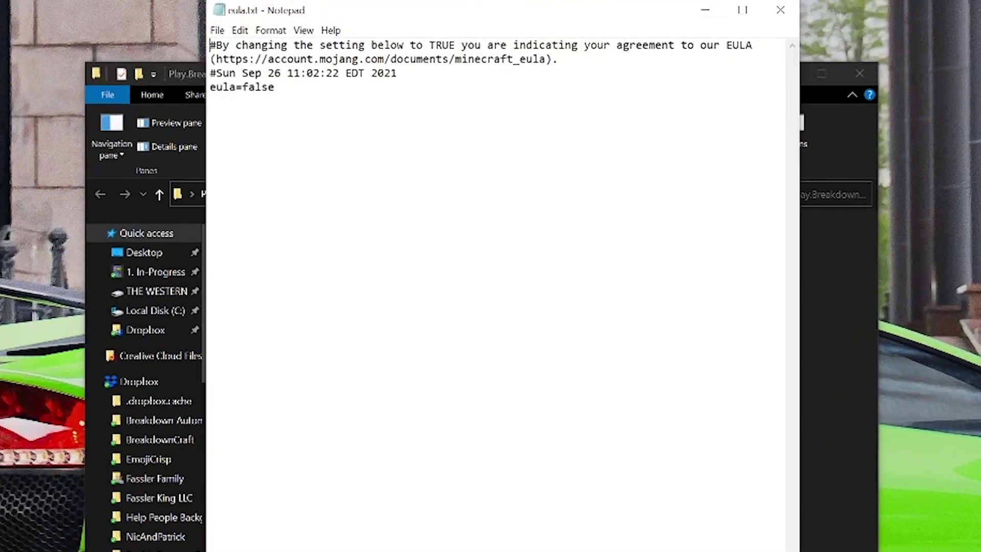
pyautogui.moveTo(275, 87); pyautogui.dragTo(242, 86)
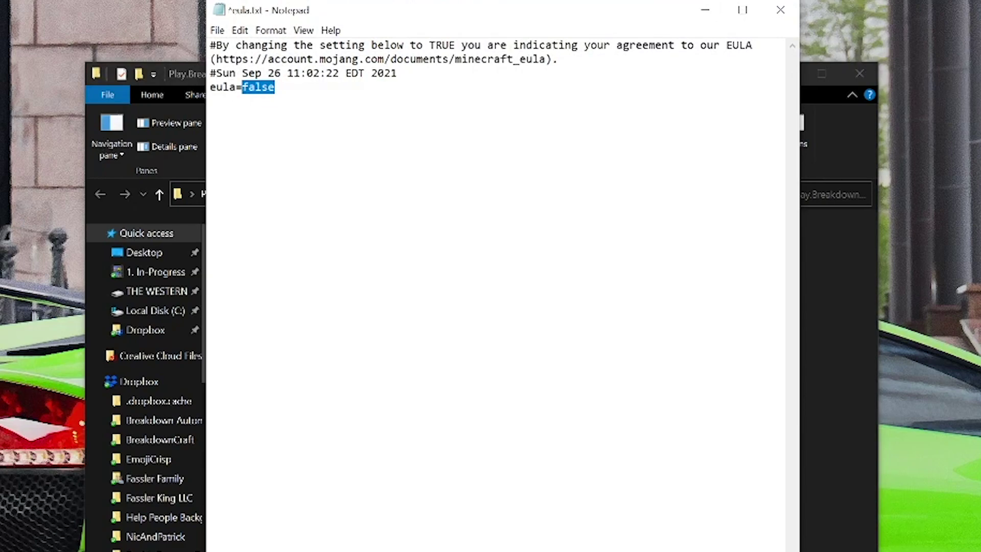
pyautogui.write('true')
# Save eula.txt and close Notepad.
pyautogui.moveTo(215, 59); pyautogui.dragTo(546, 58)
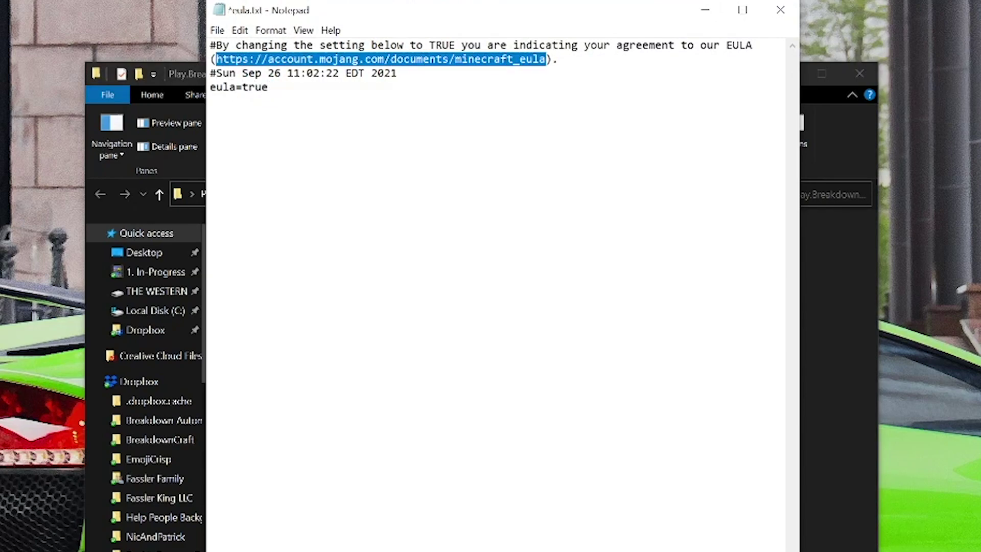
pyautogui.click(210, 101)
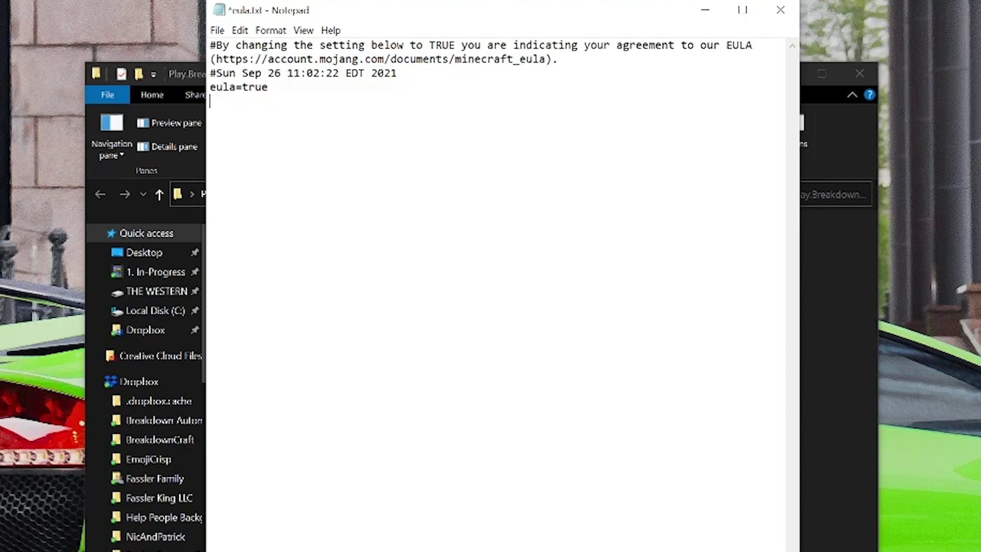
pyautogui.click(217, 30)
pyautogui.click(256, 96)
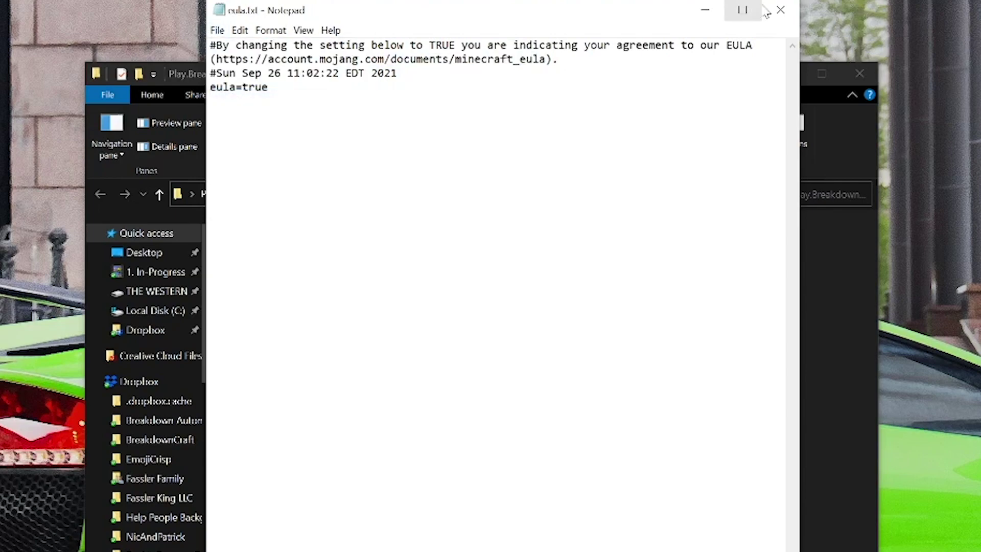
pyautogui.click(780, 9)
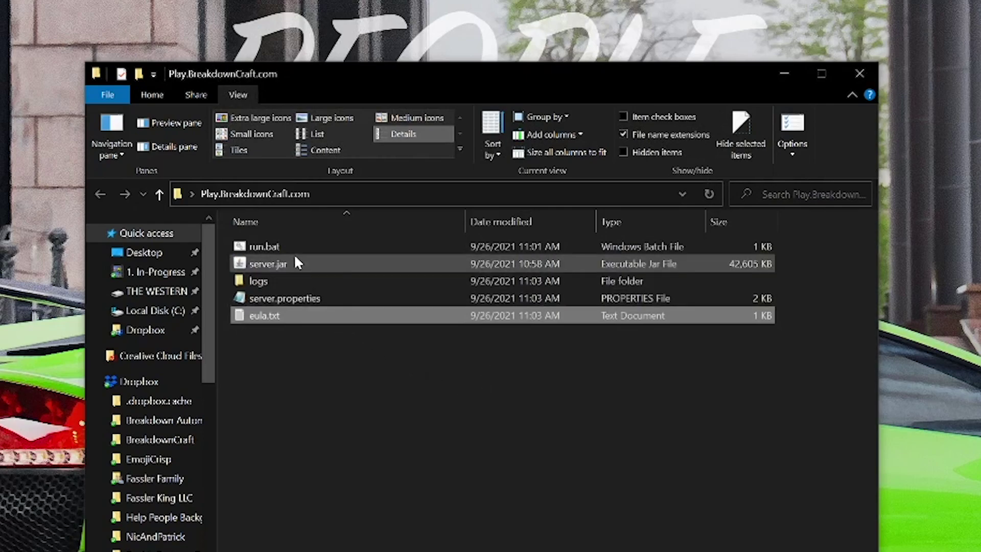
# Launch run.bat and position the server console beside the folder until it prints Done.
pyautogui.doubleClick(293, 250)
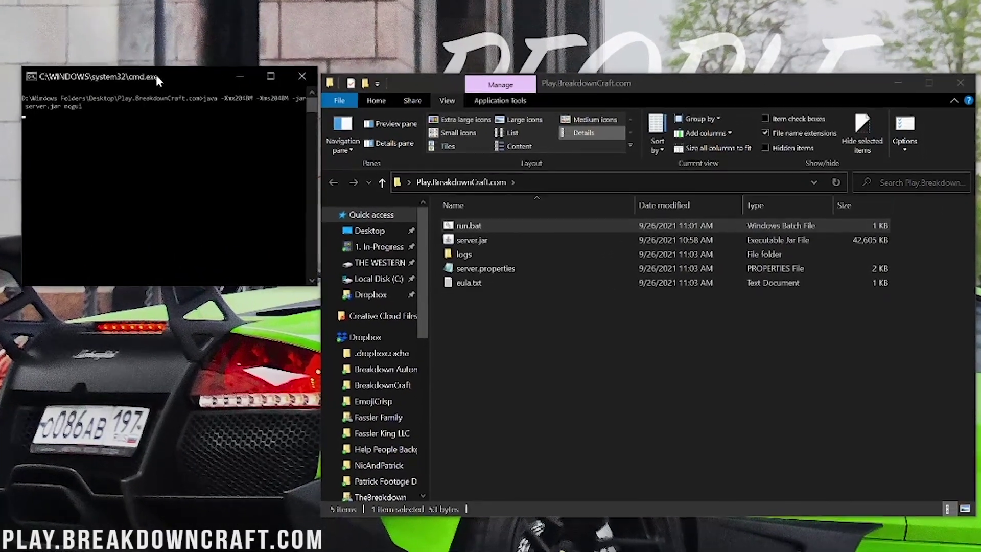
pyautogui.moveTo(153, 21); pyautogui.dragTo(146, 63)
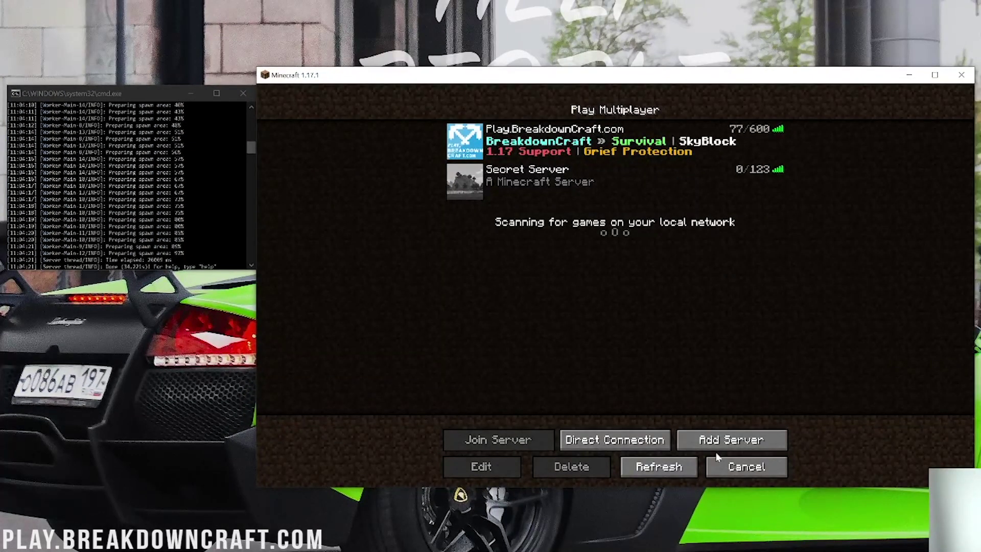
# Join the local server via Direct Connection at 'localhost', then disconnect.
pyautogui.click(720, 464)
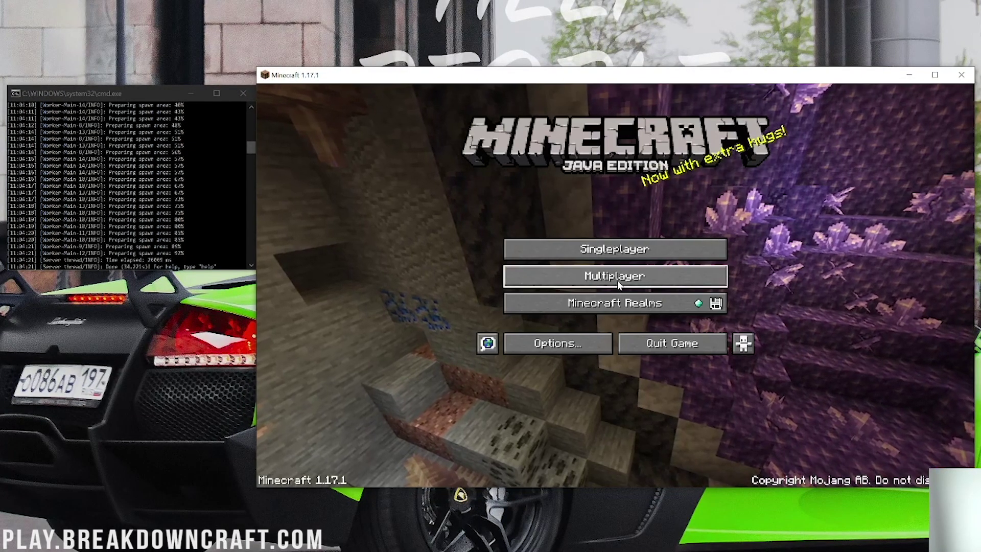
pyautogui.click(617, 280)
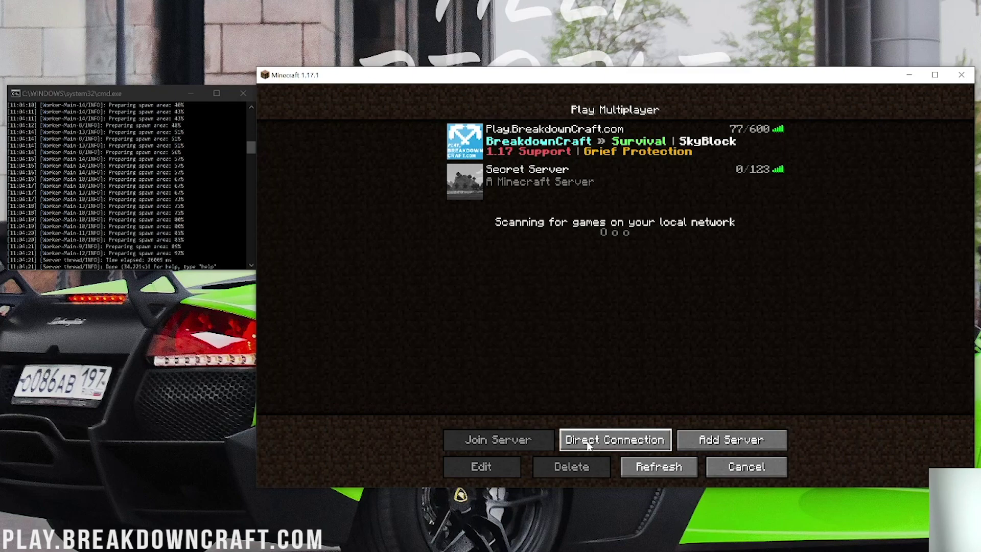
pyautogui.click(628, 444)
pyautogui.click(530, 235)
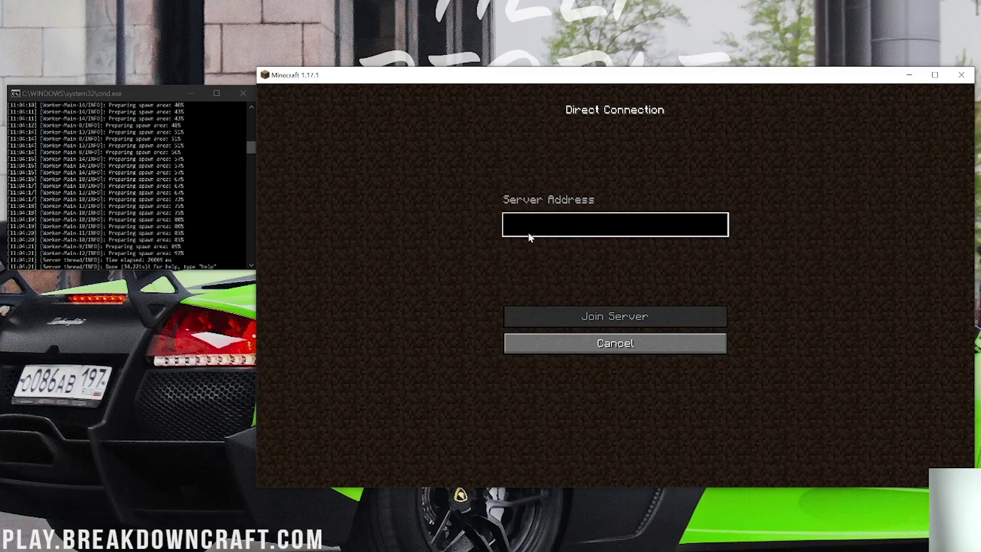
pyautogui.write('localhost')
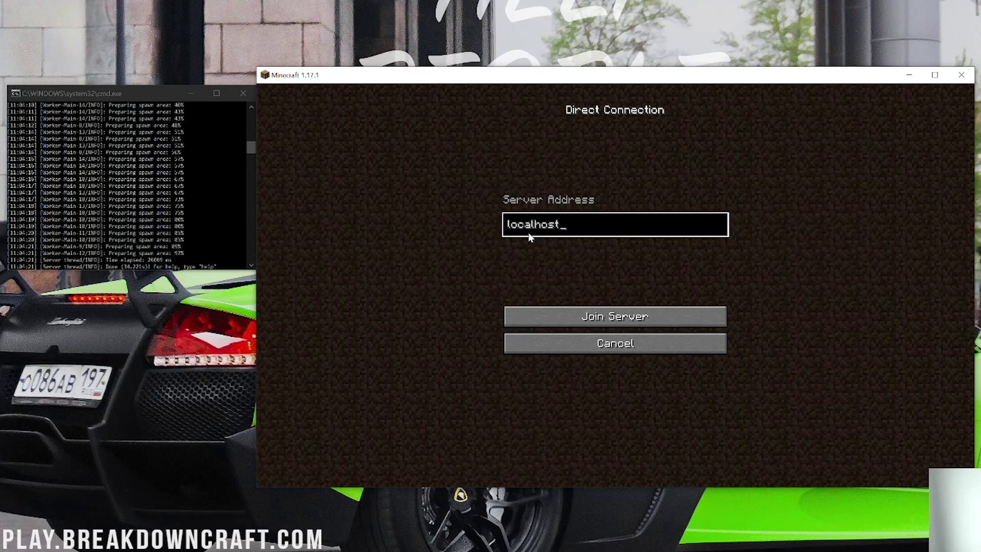
pyautogui.click(639, 319)
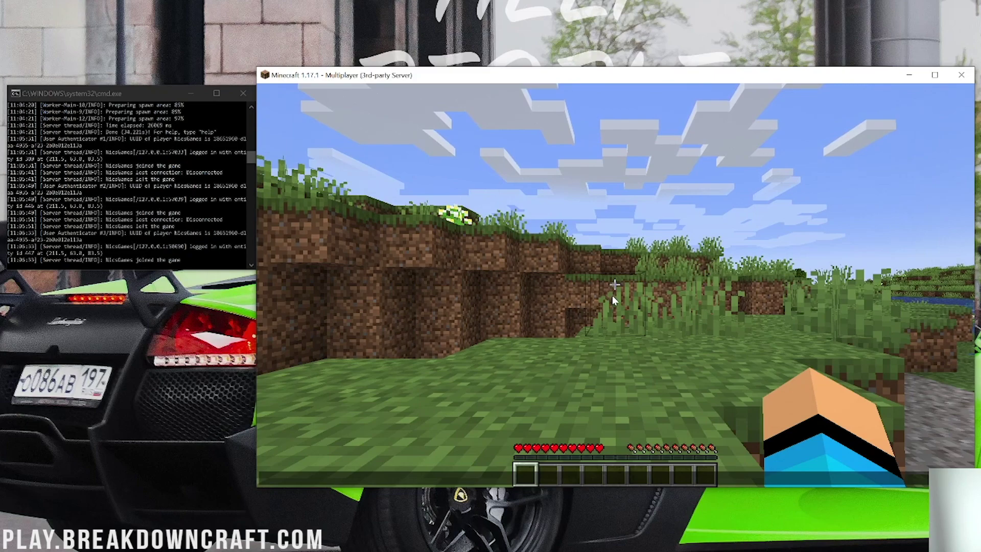
pyautogui.press('Escape')
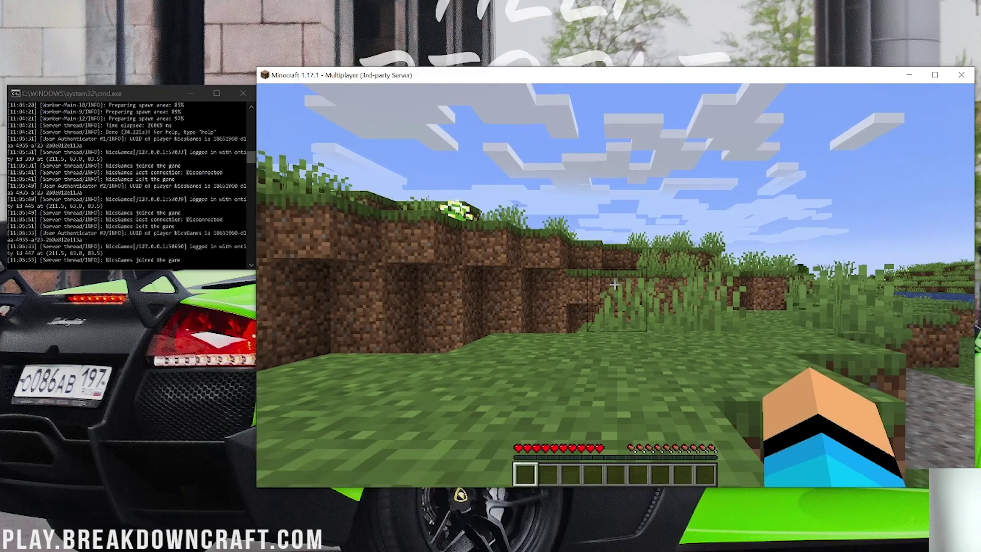
pyautogui.press('Escape')
pyautogui.click(621, 317)
# Connect again using address '0', then disconnect back to the server list.
pyautogui.click(644, 439)
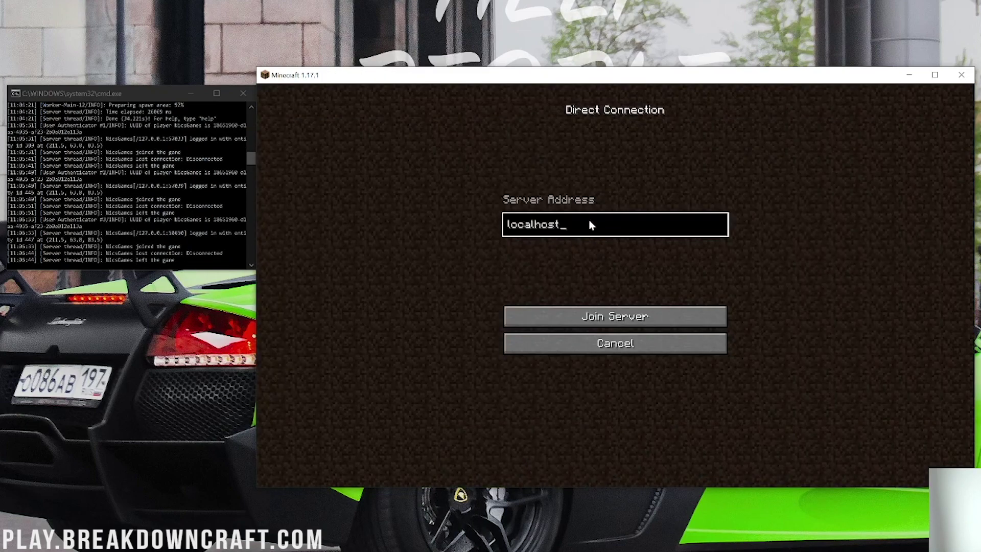
pyautogui.hotkey('ctrl', 'a')
pyautogui.write('0')
pyautogui.click(587, 316)
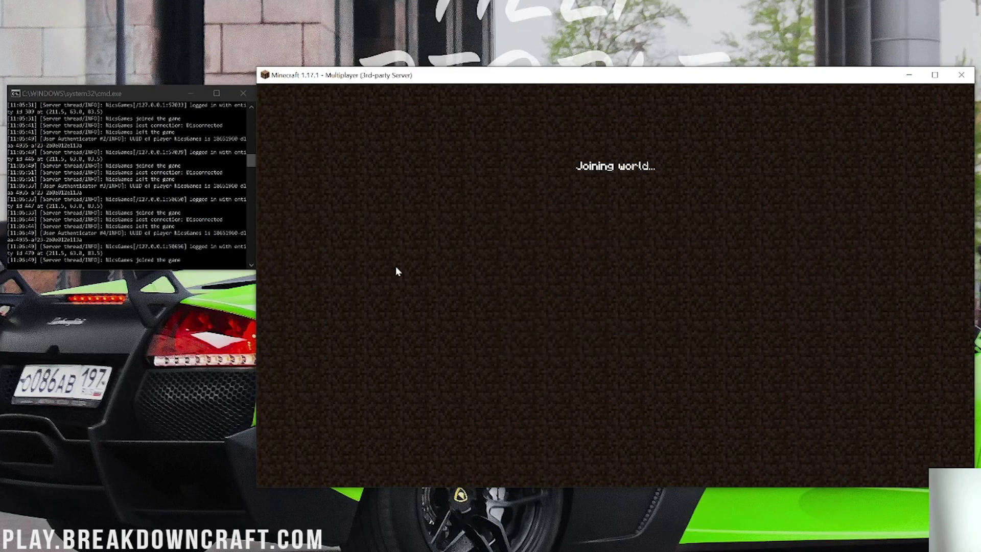
pyautogui.press('t')
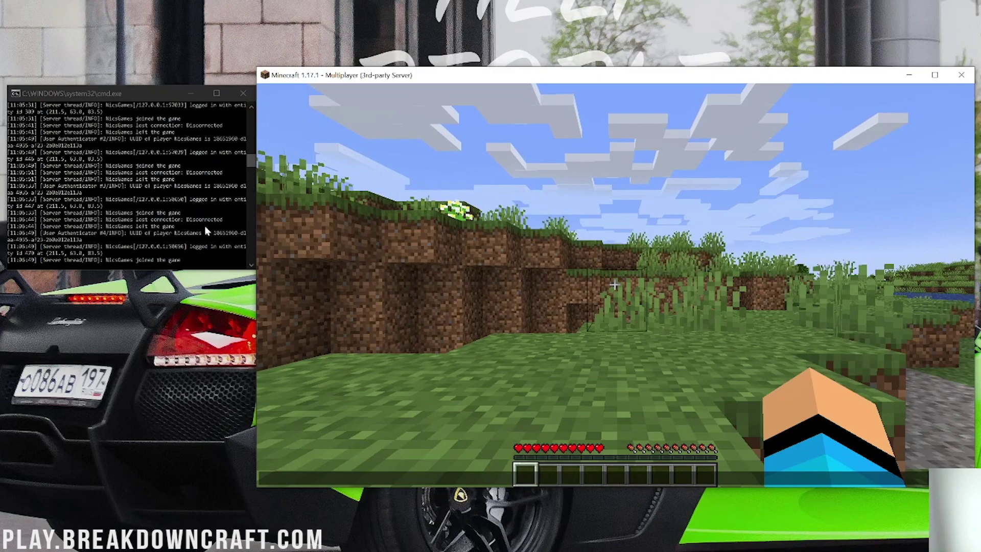
pyautogui.press('Escape')
pyautogui.press('Escape')
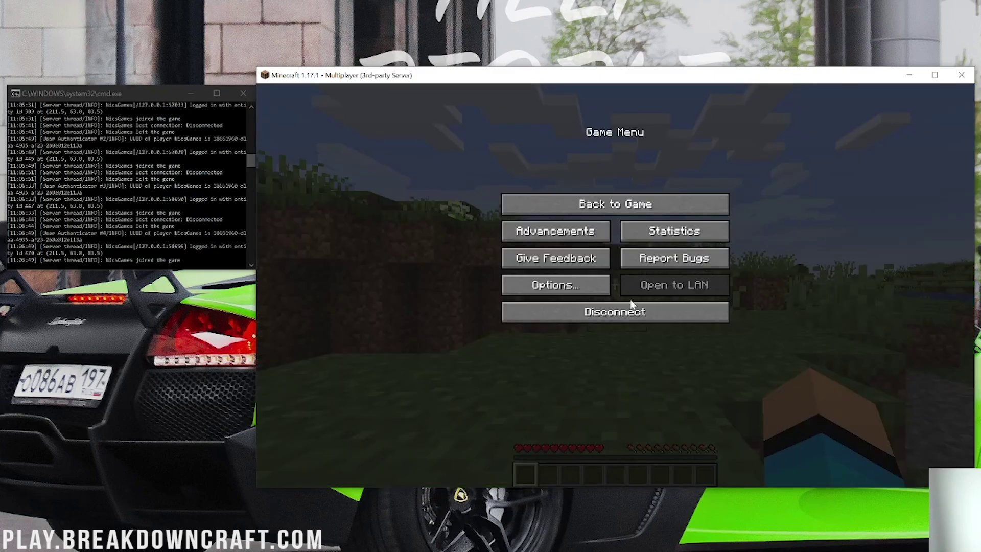
pyautogui.click(632, 313)
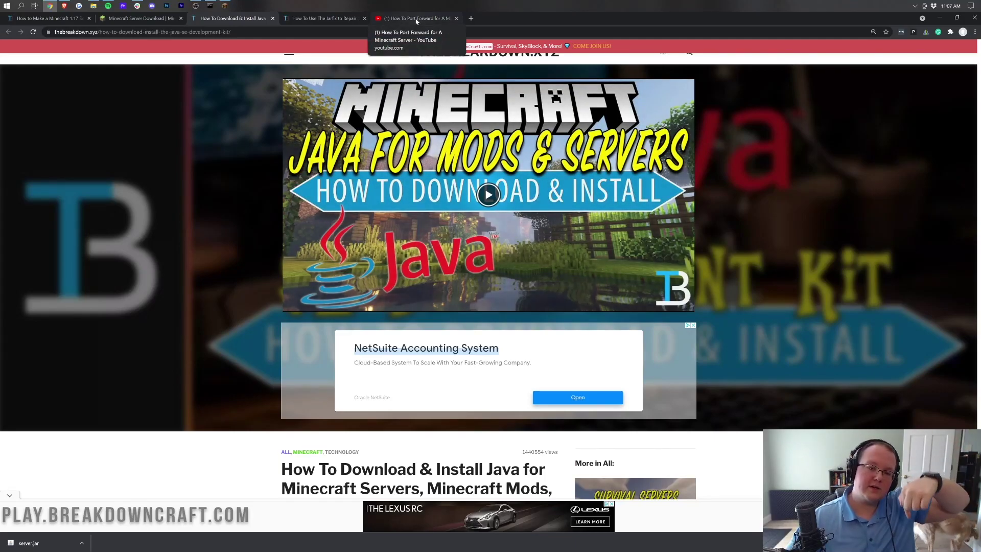
# Switch to the 'How To Port Forward for A Minecraft Server' YouTube video and browse its page.
pyautogui.click(417, 19)
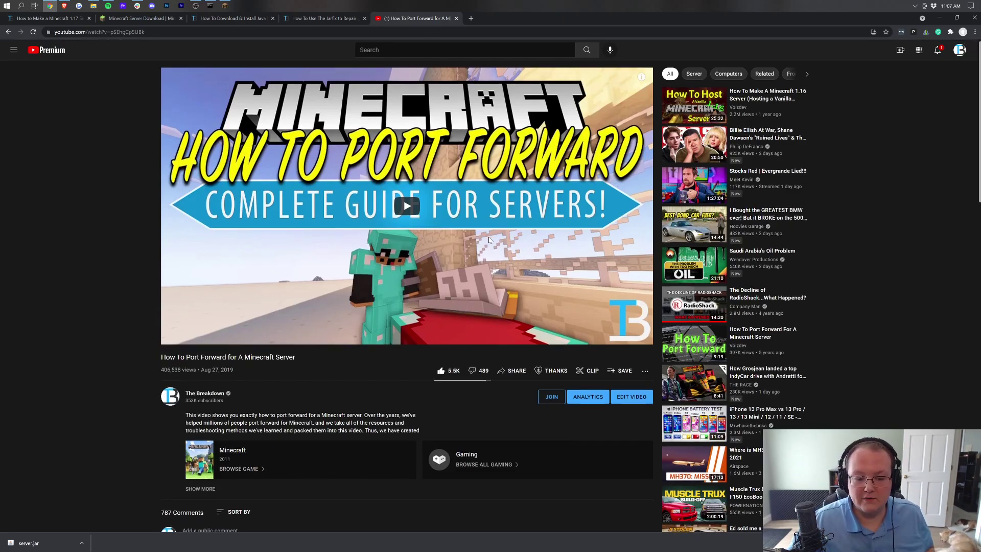
pyautogui.scroll(-2, 318, 270)
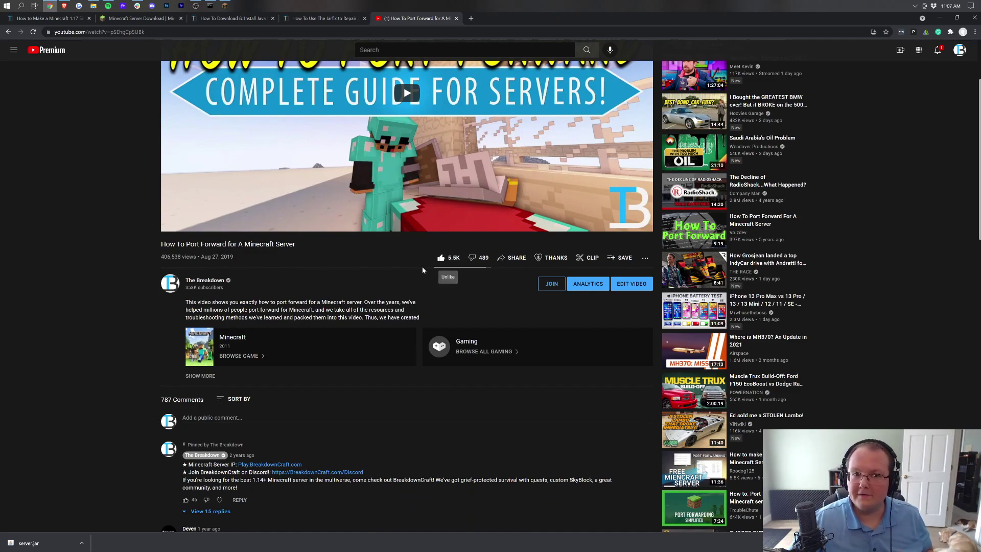
pyautogui.scroll(1, 394, 265)
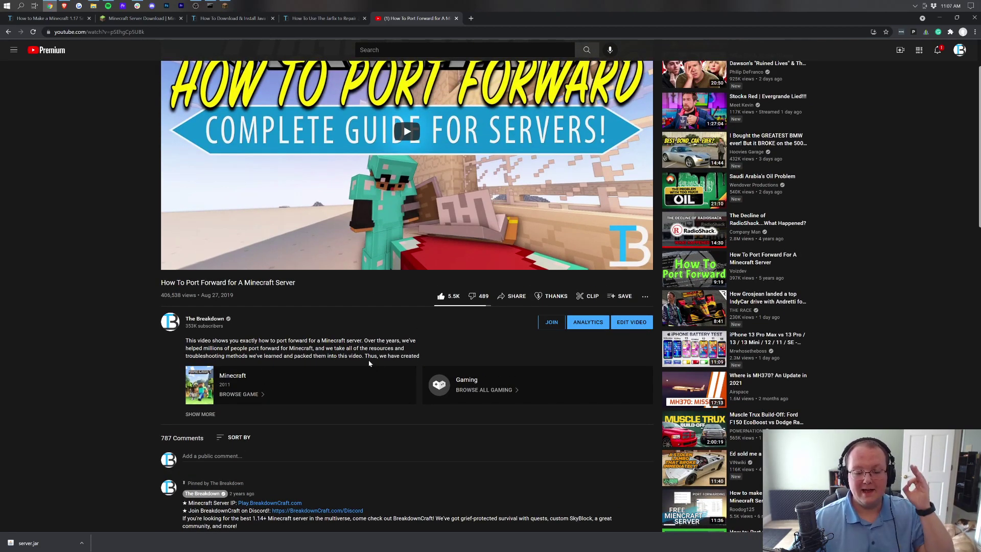
pyautogui.scroll(2, 366, 361)
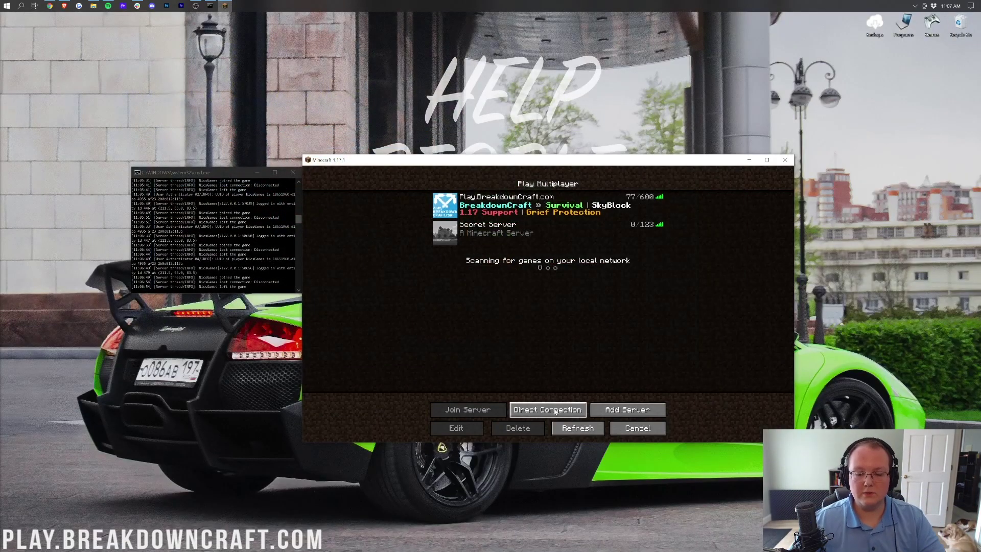
pyautogui.click(555, 411)
pyautogui.click(535, 322)
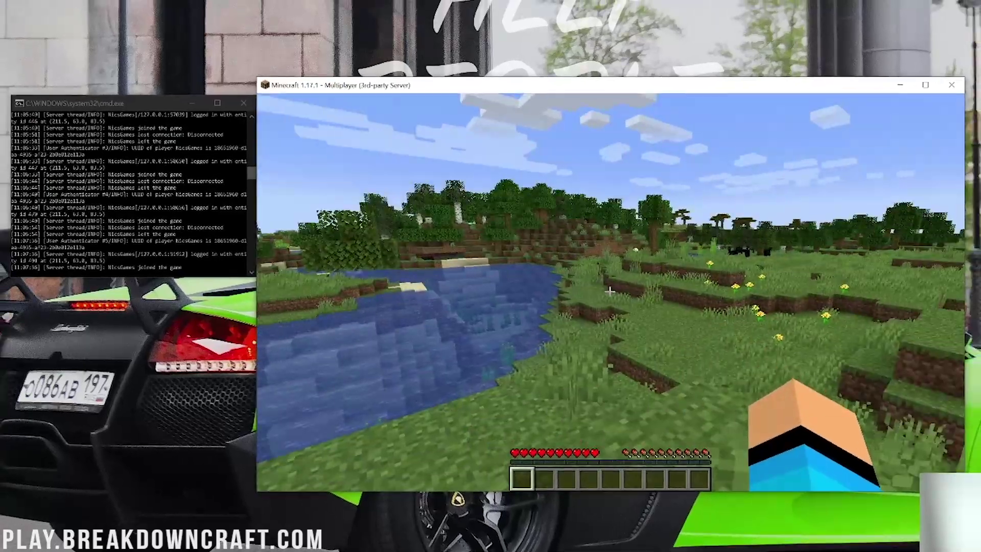
pyautogui.press('Escape')
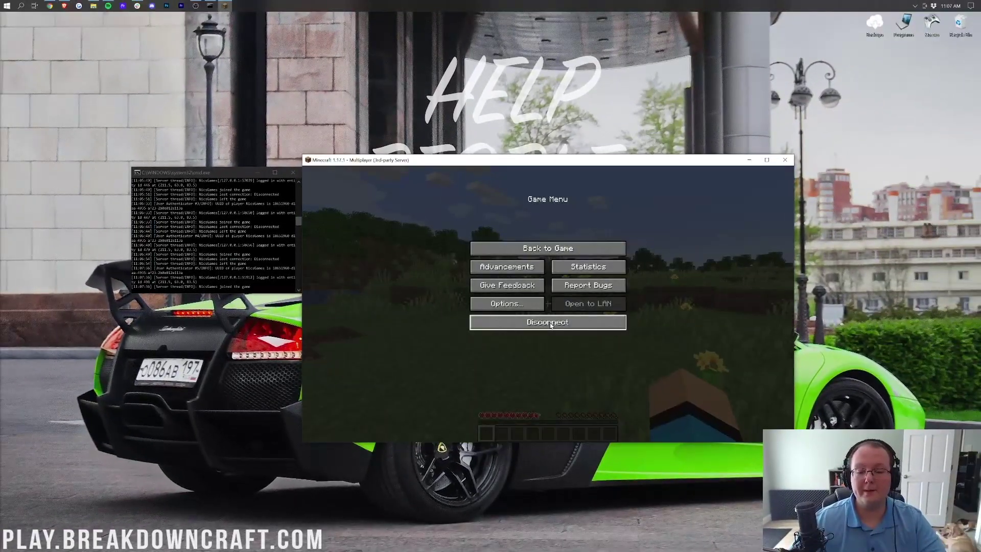
pyautogui.click(551, 324)
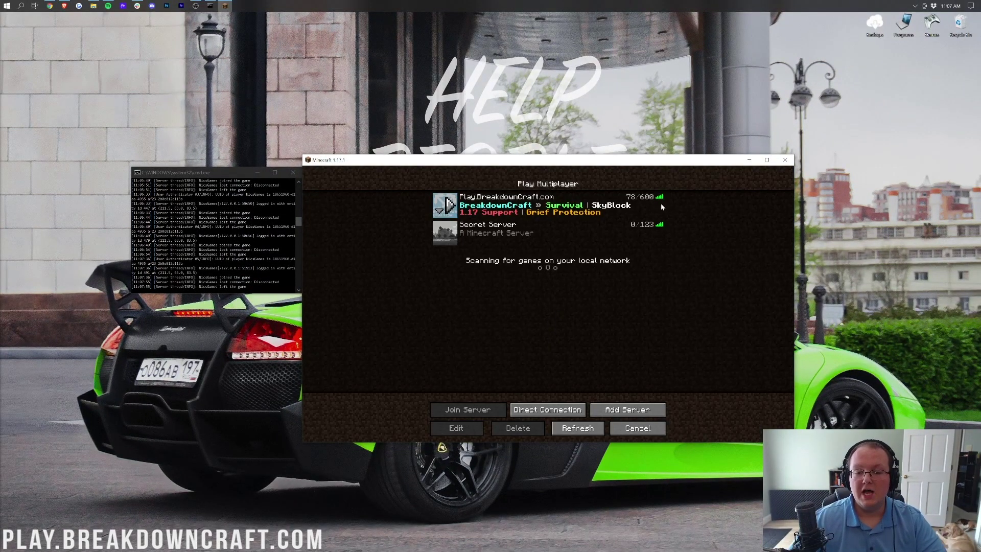